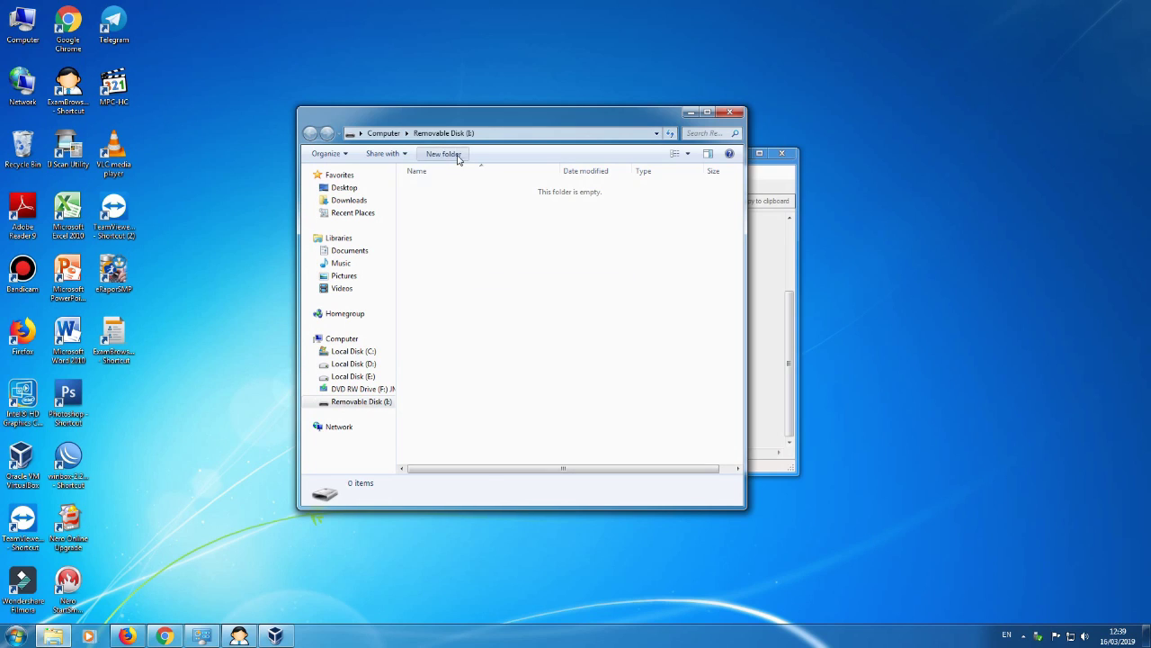
Create a new folder named TransferResponse on the removable disk
click(442, 153)
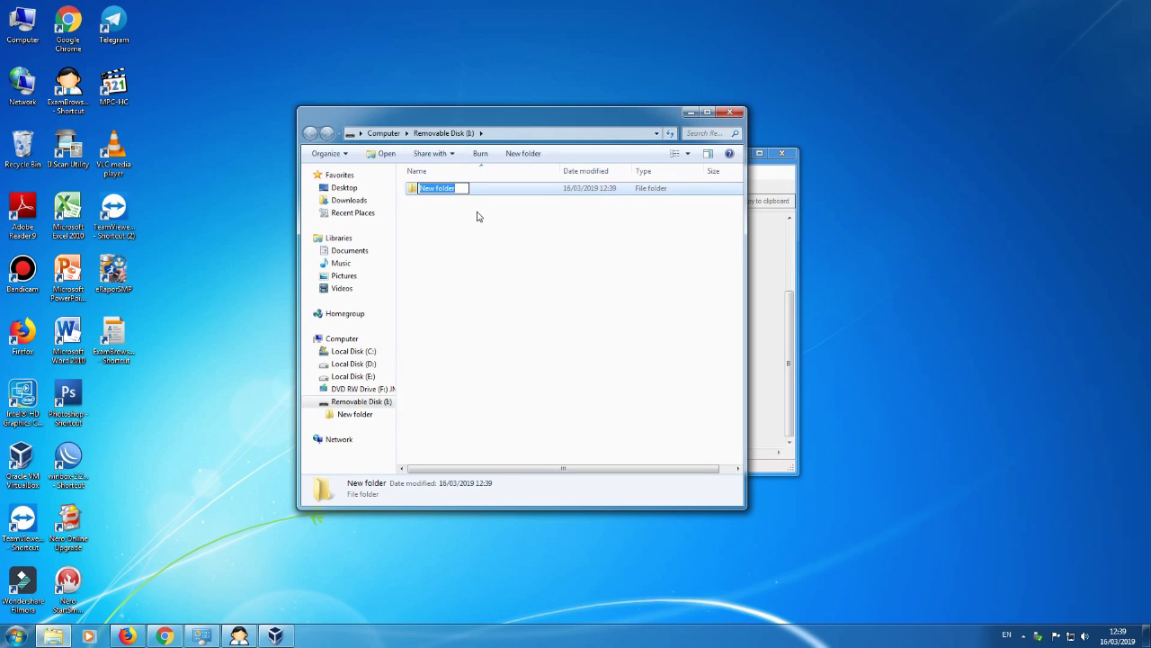
text(t)
key(BackSpace)
text(Trans)
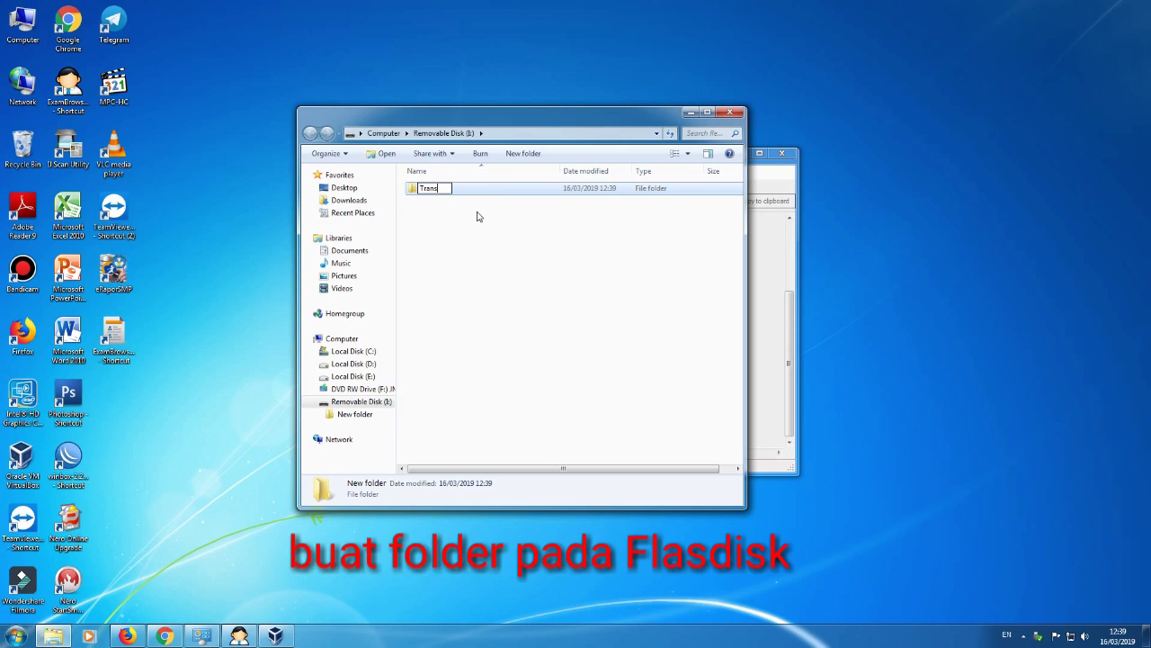
text(ferResponse)
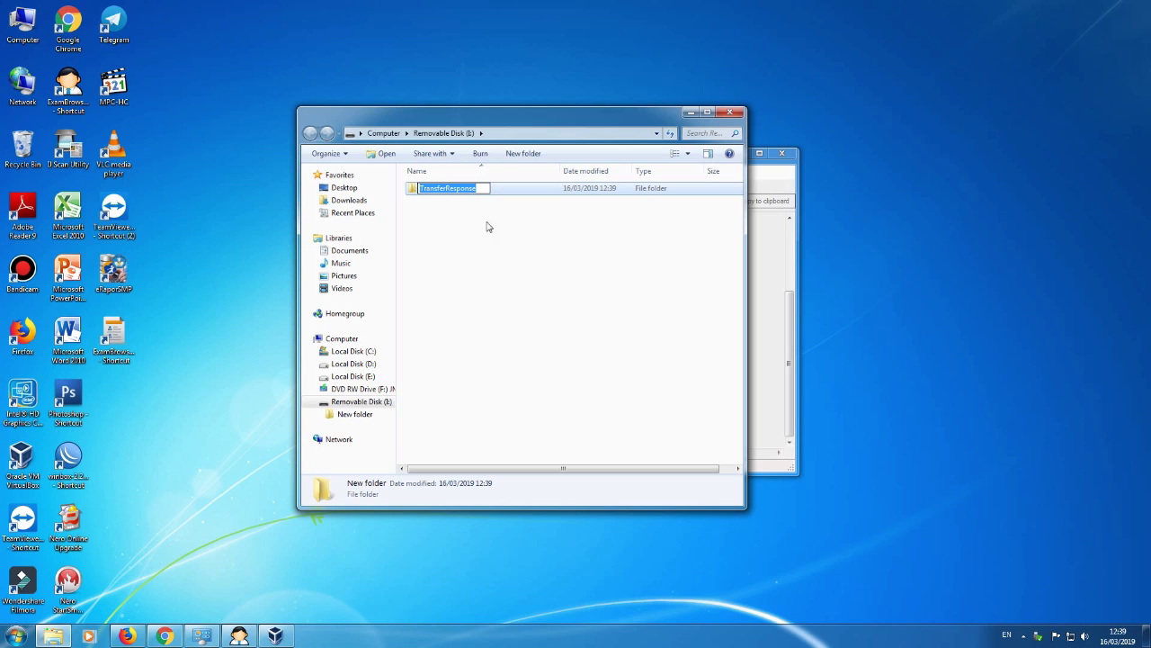
click(492, 248)
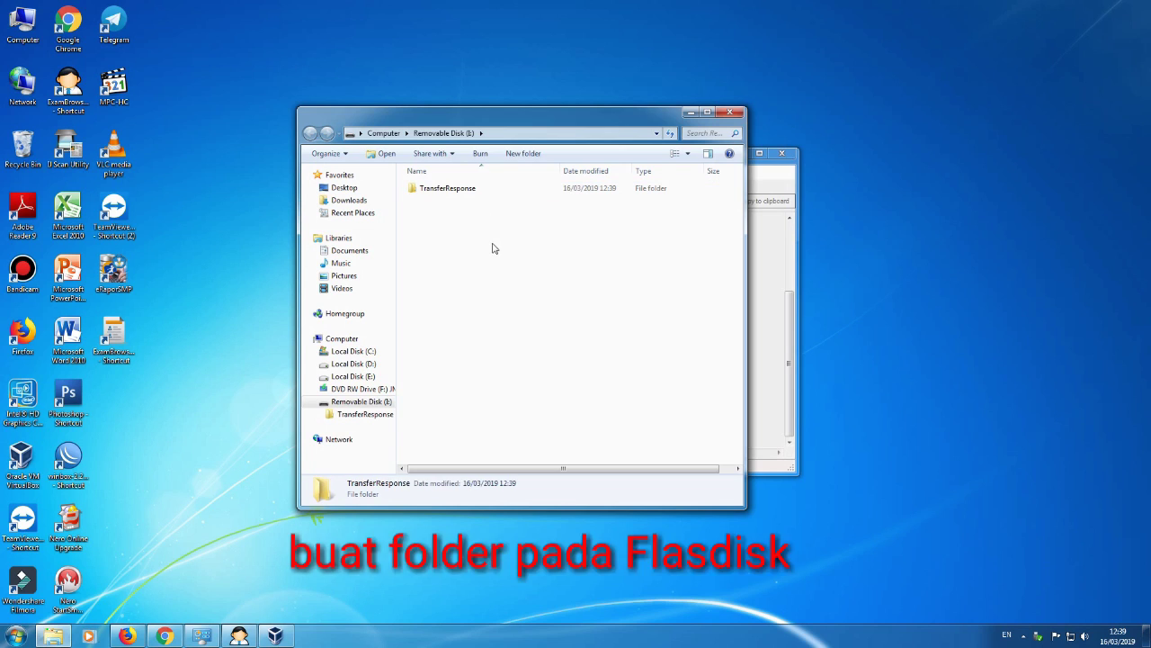
In the TransferResponse folder's sharing settings, add Everyone to the share list
right_click(476, 190)
right_click(477, 190)
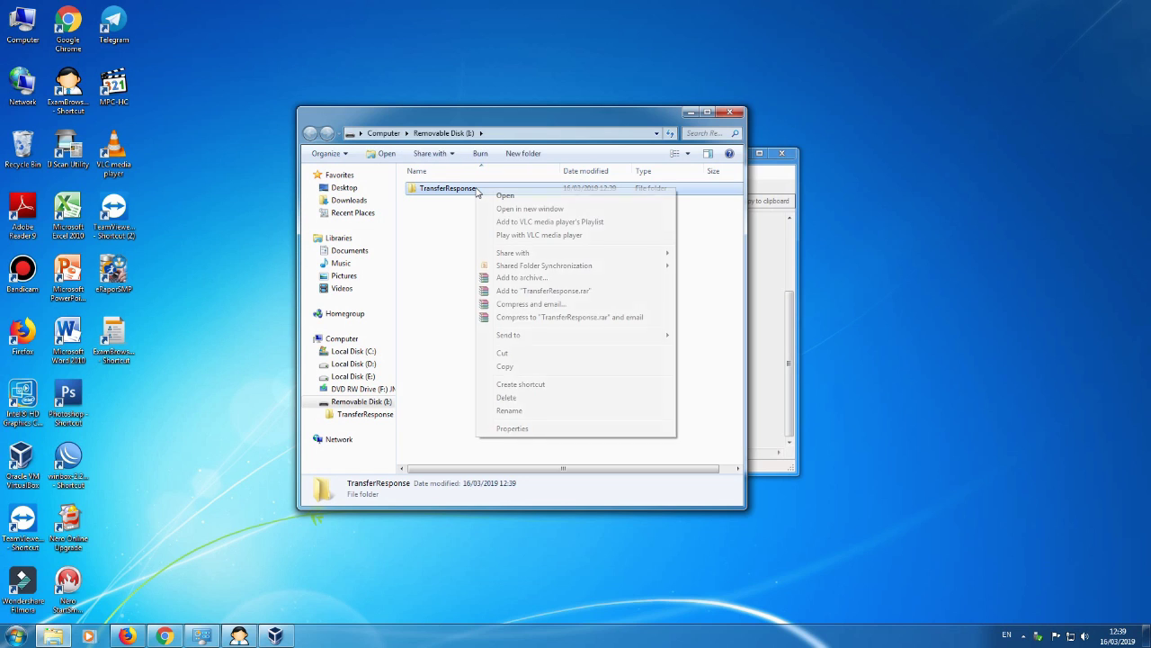
click(513, 428)
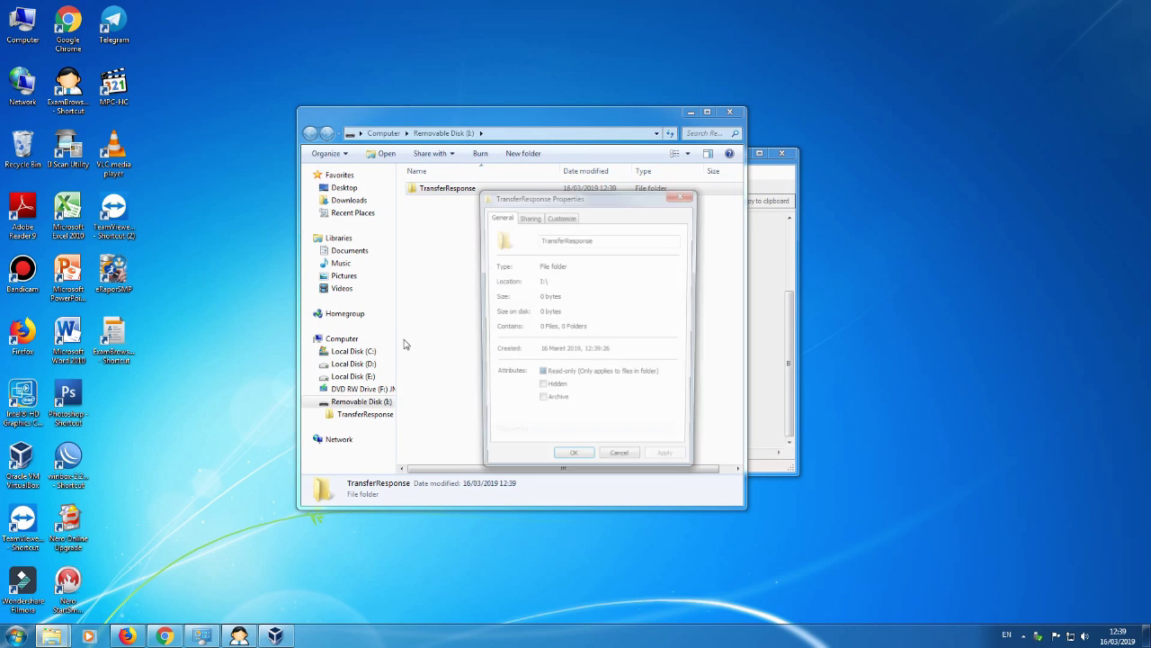
click(528, 216)
click(520, 298)
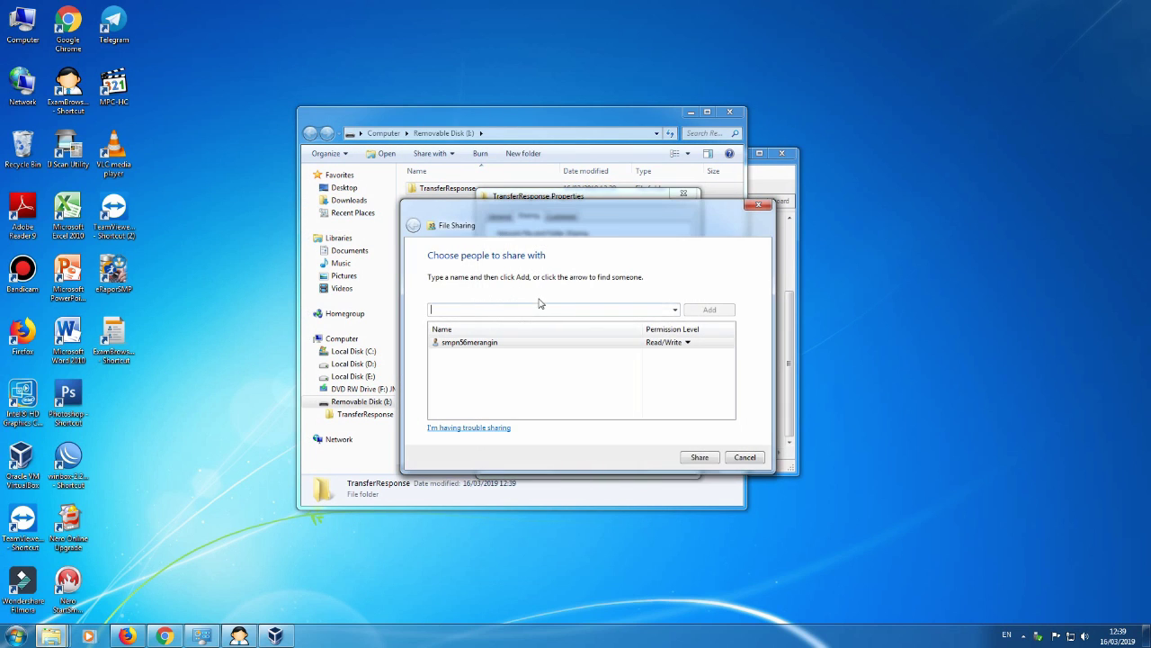
click(675, 310)
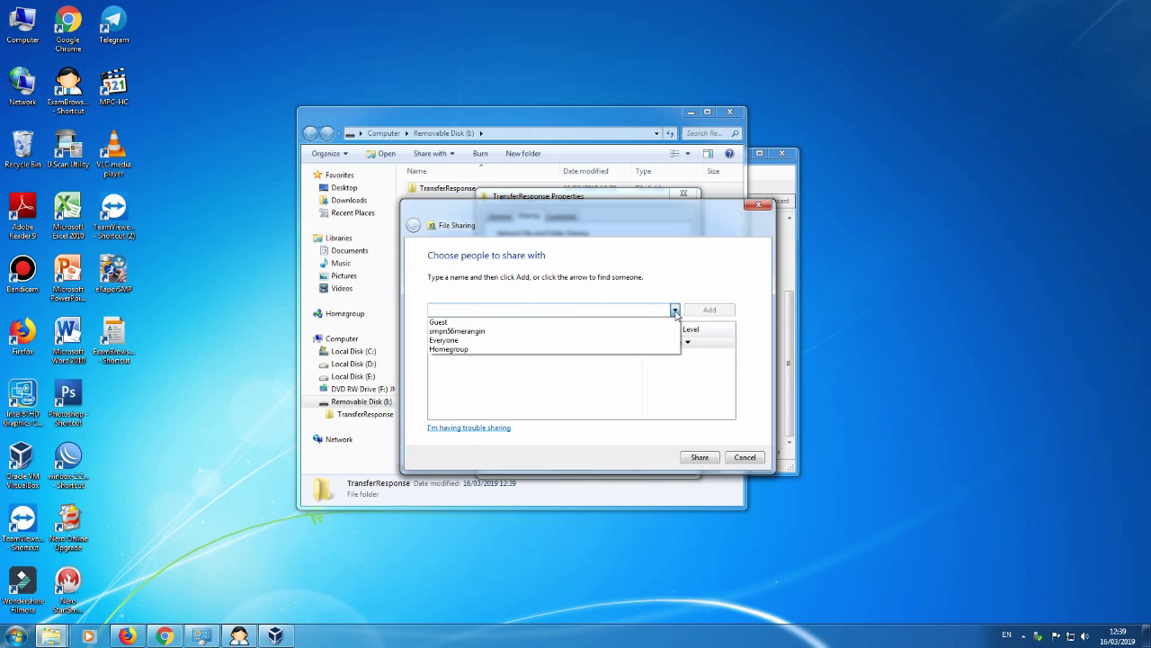
click(639, 340)
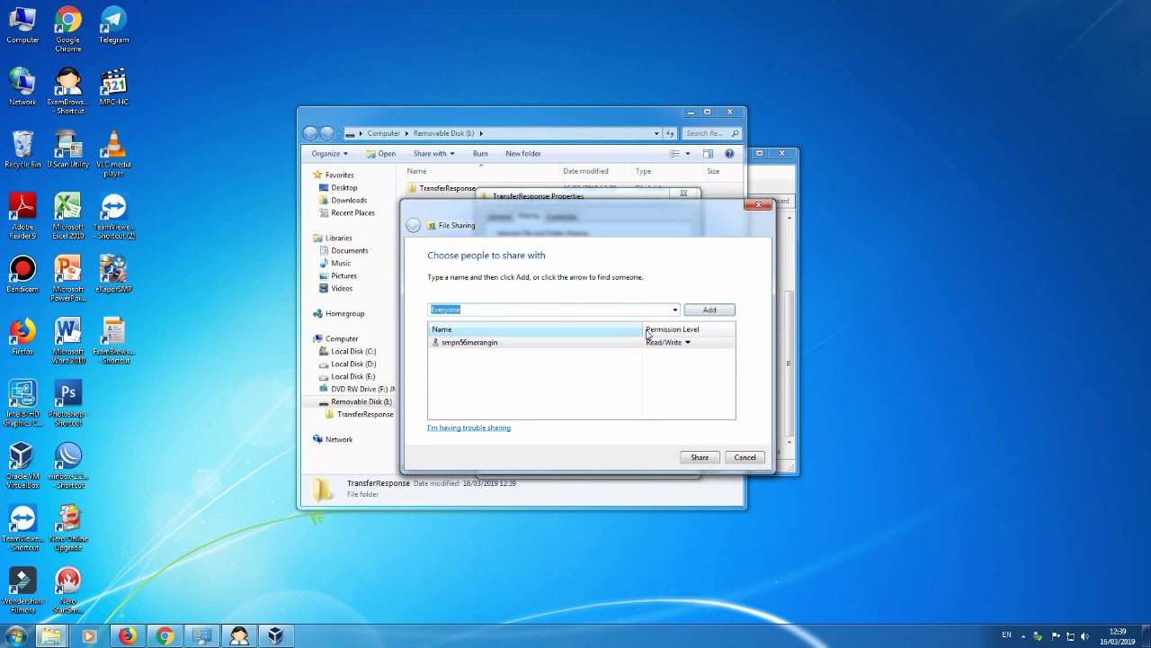
click(708, 309)
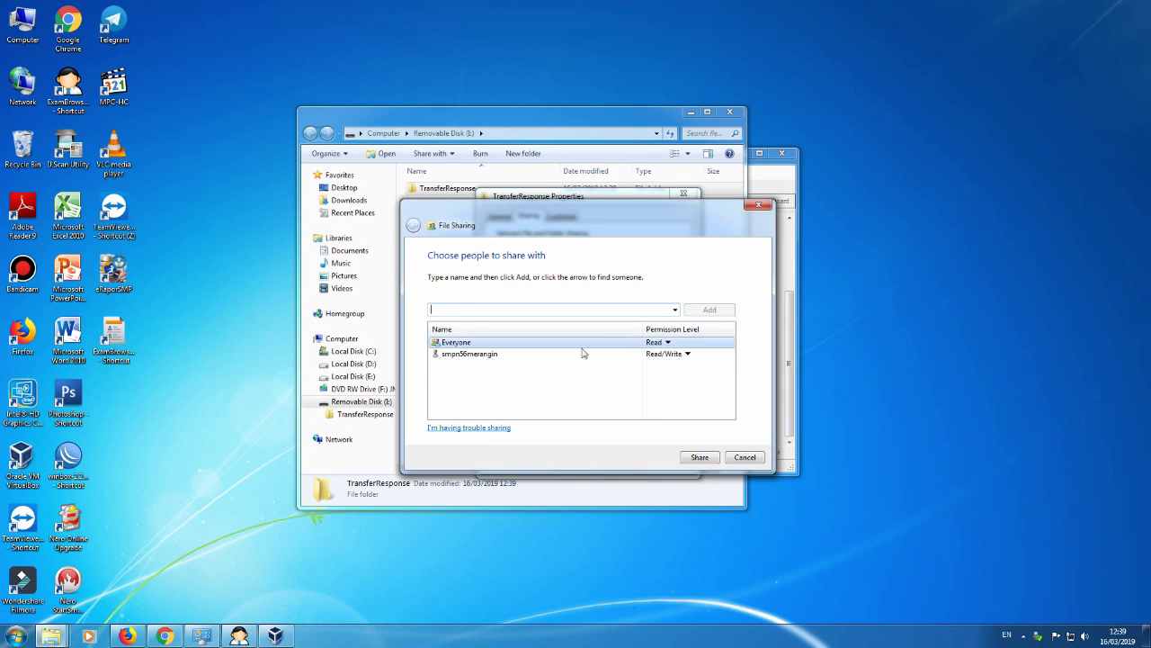
Give Everyone Read/Write permission, apply the share and close the folder properties
click(668, 343)
click(699, 358)
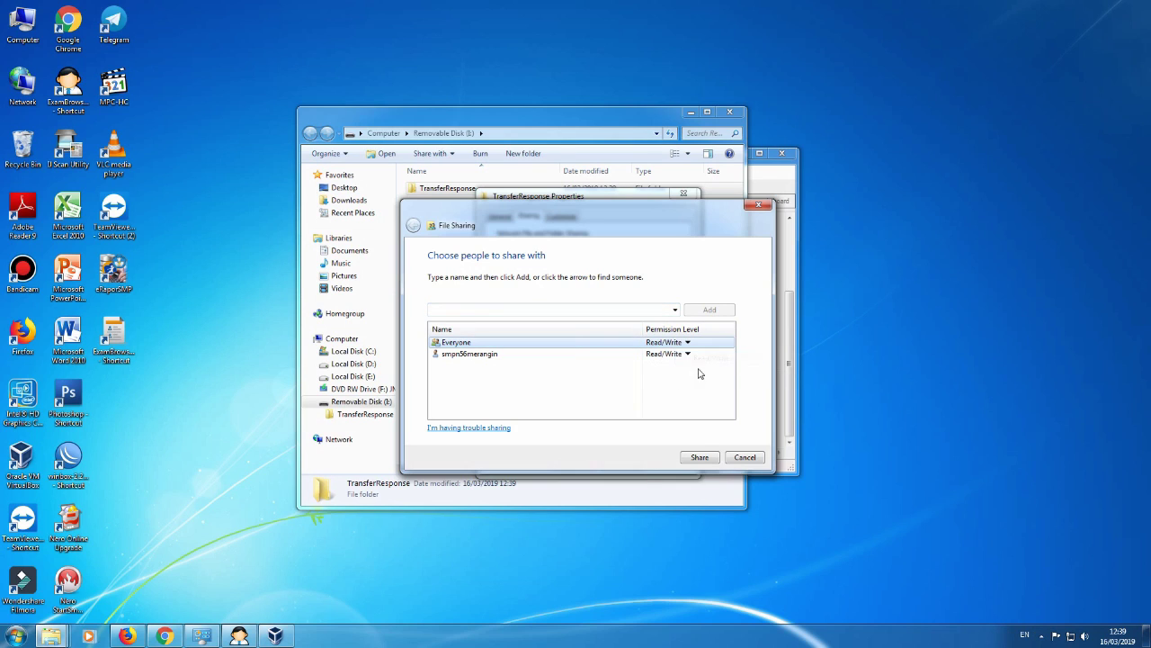
click(700, 458)
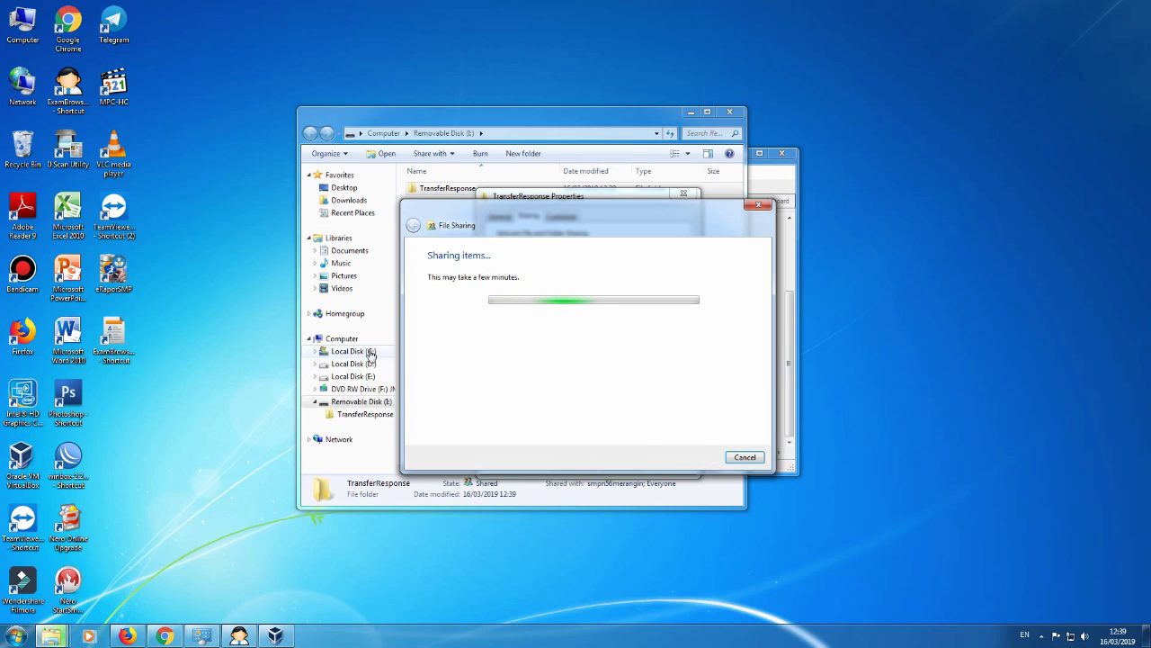
click(480, 334)
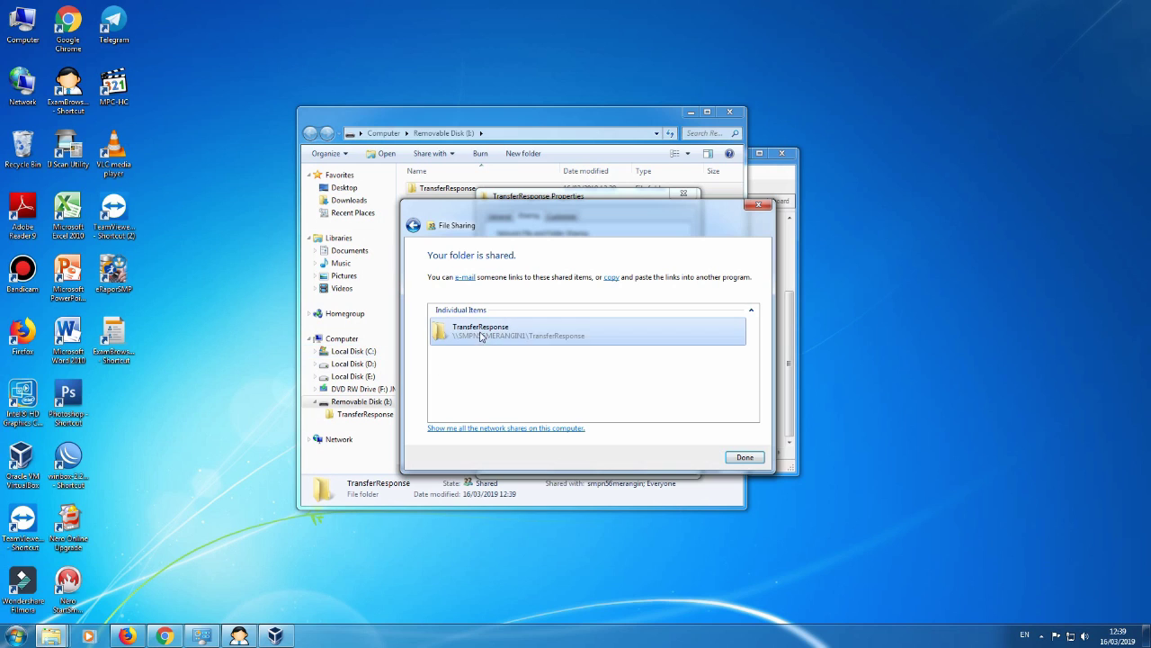
click(748, 461)
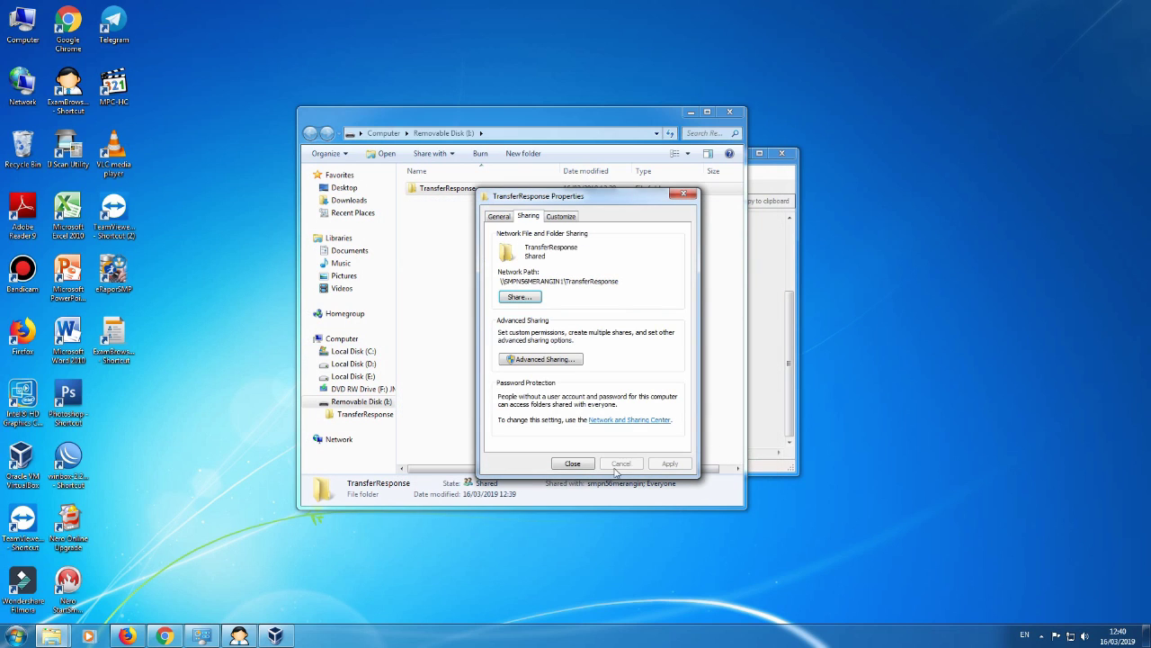
click(573, 463)
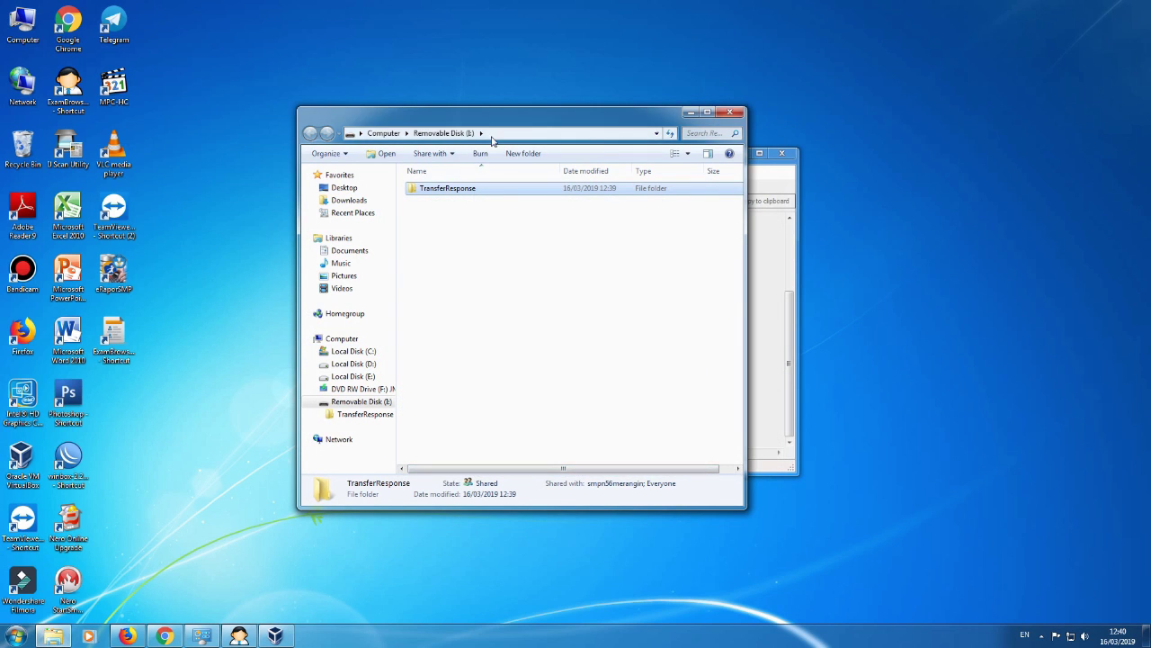
Browse to the server \\192.168.0.201 in the Network location to list its shares
key(alt+d)
click(334, 439)
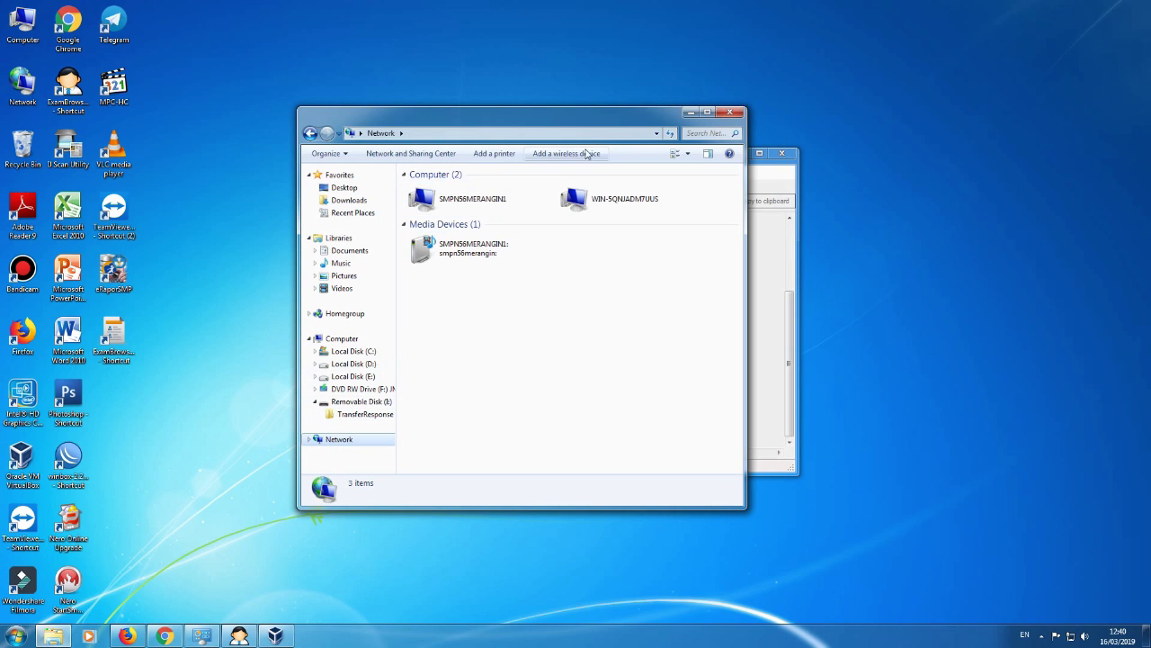
click(608, 134)
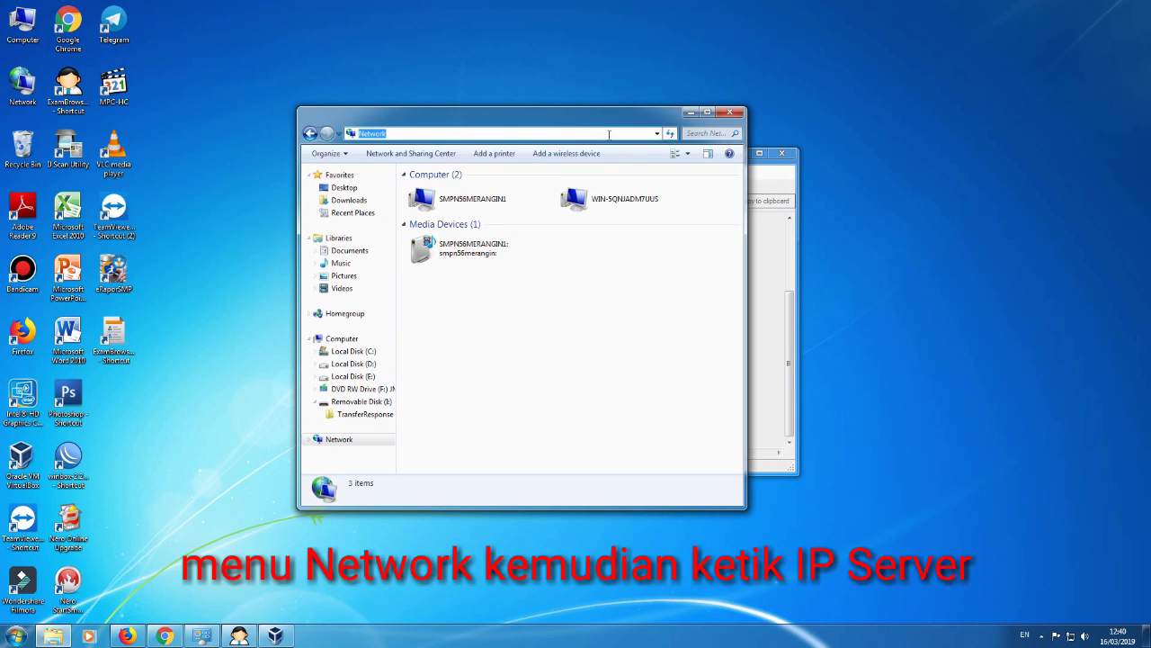
text(19)
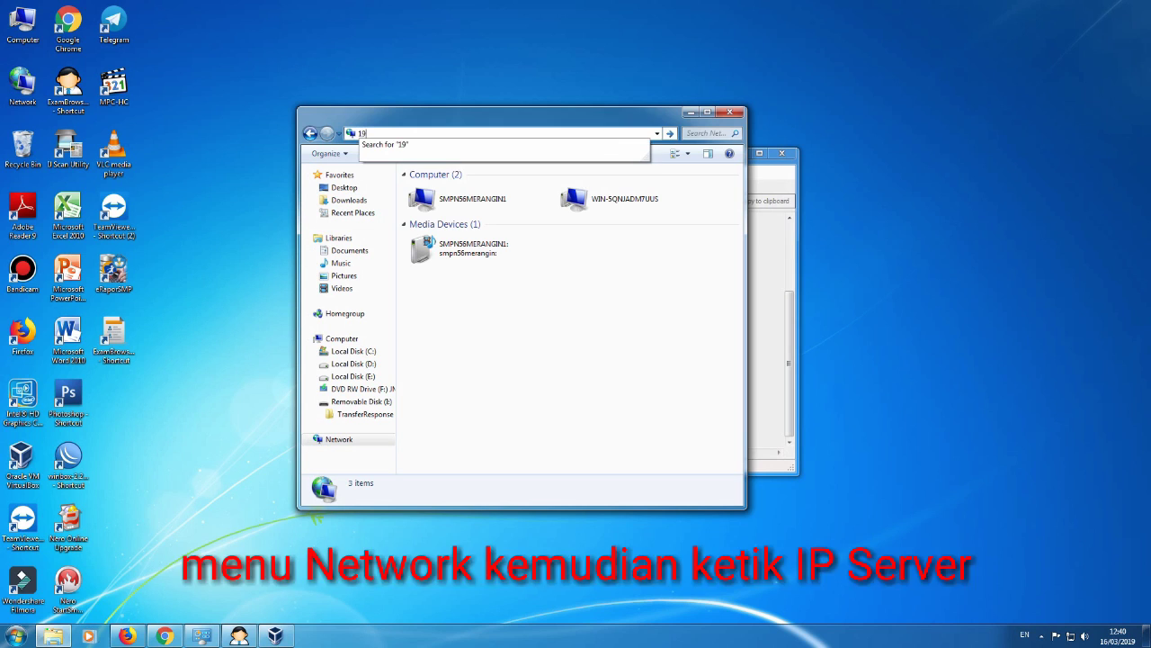
key(BackSpace)
key(BackSpace)
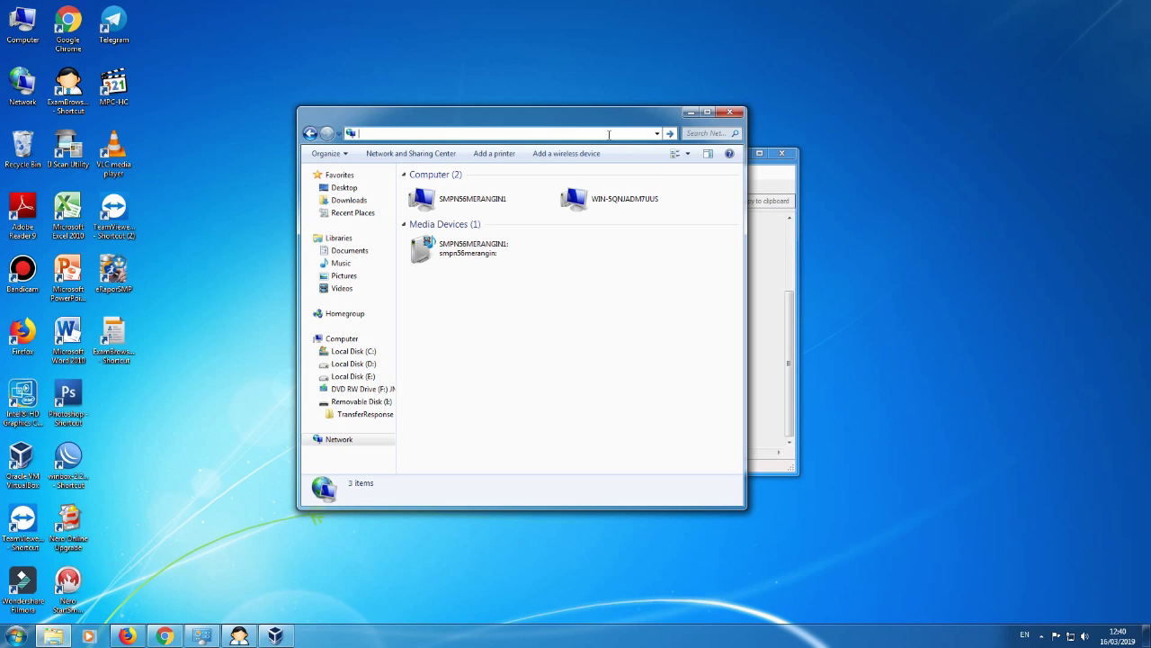
text(1)
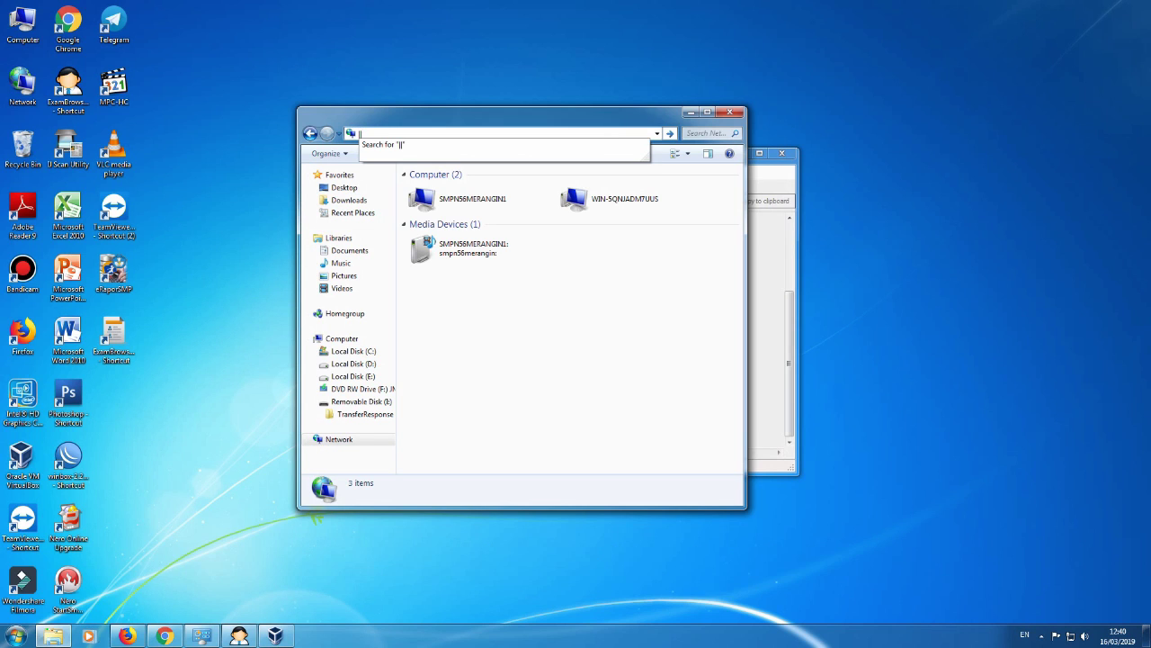
key(BackSpace)
text(\\)
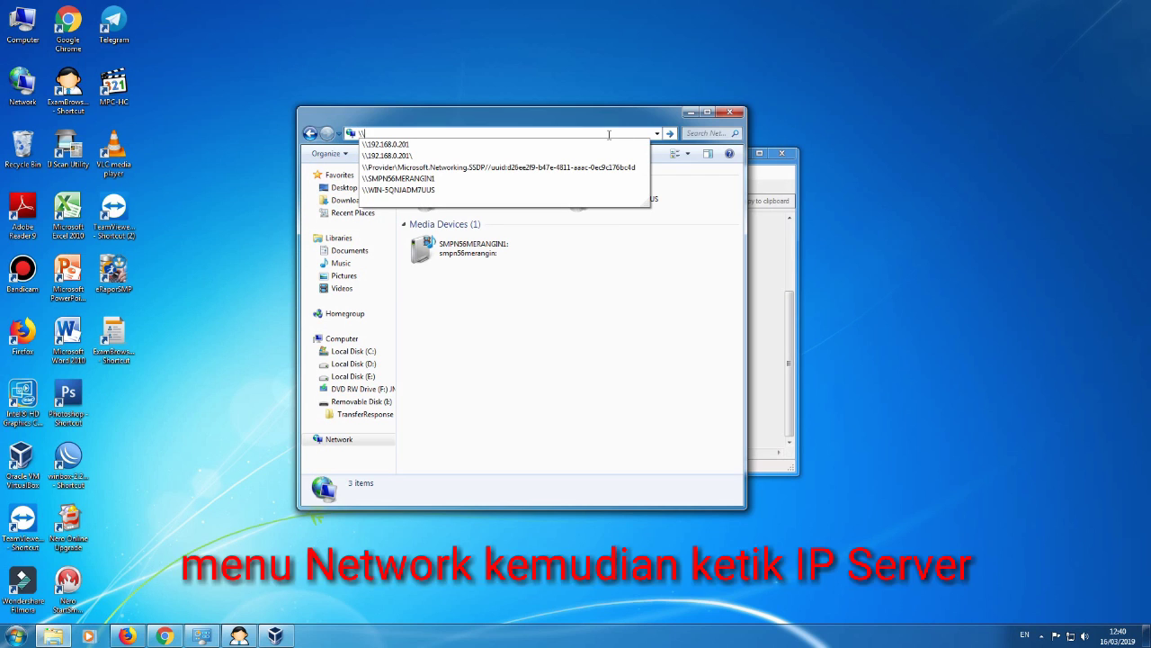
click(521, 151)
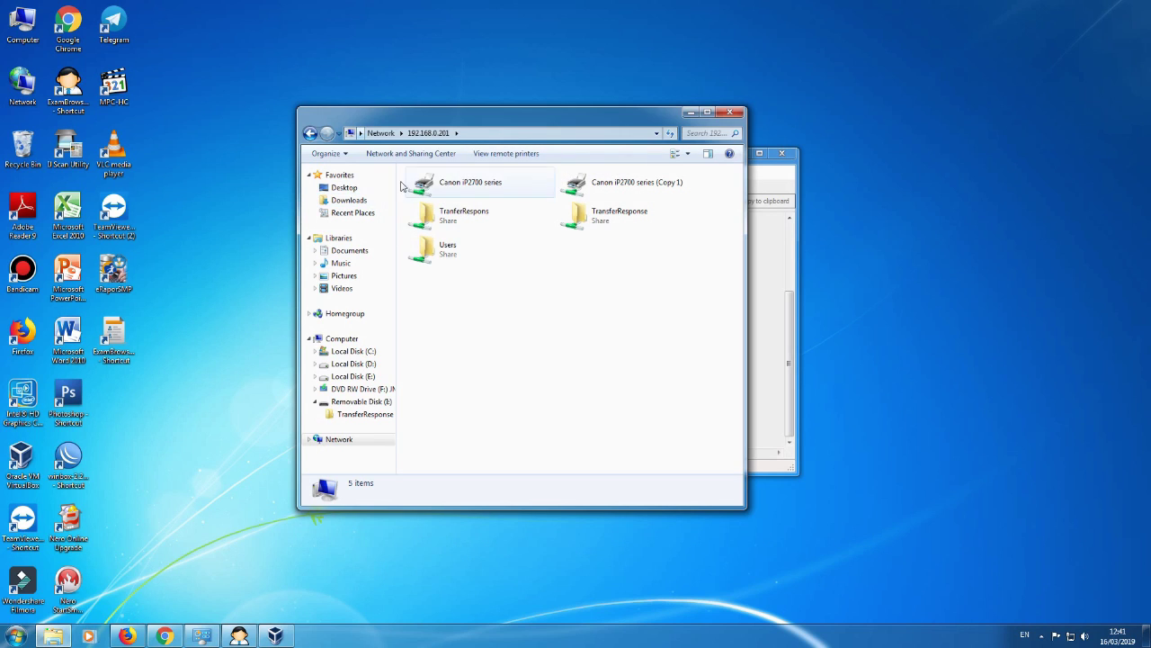
Select the TranferRespons and TransferResponse shares to compare their details
click(448, 225)
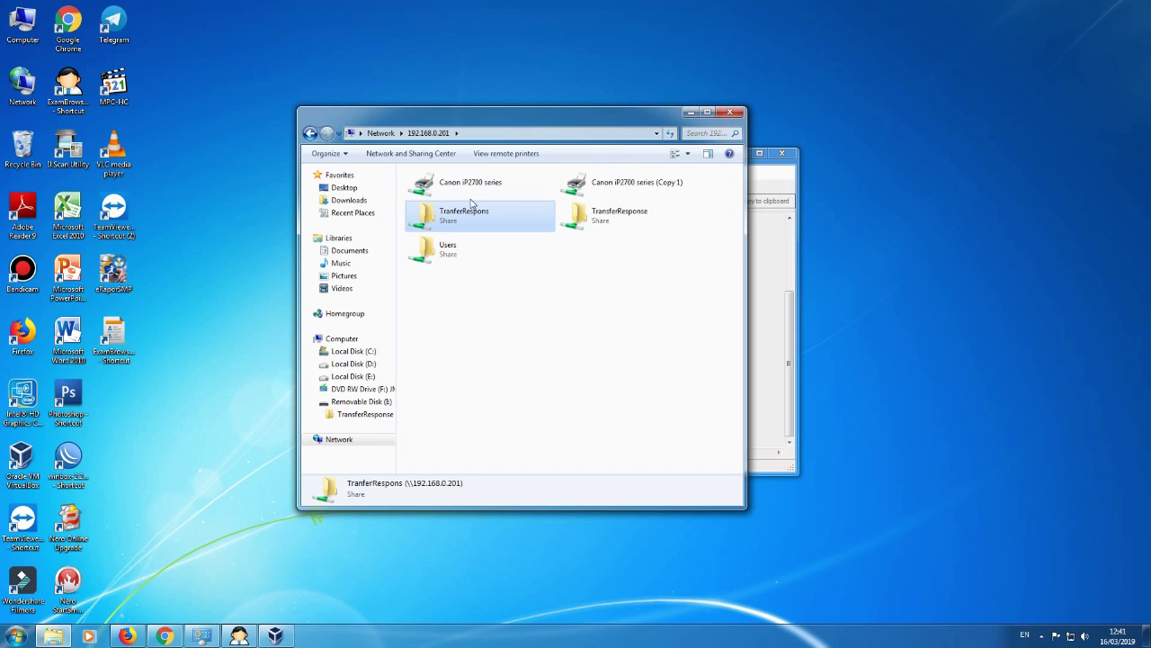
click(605, 217)
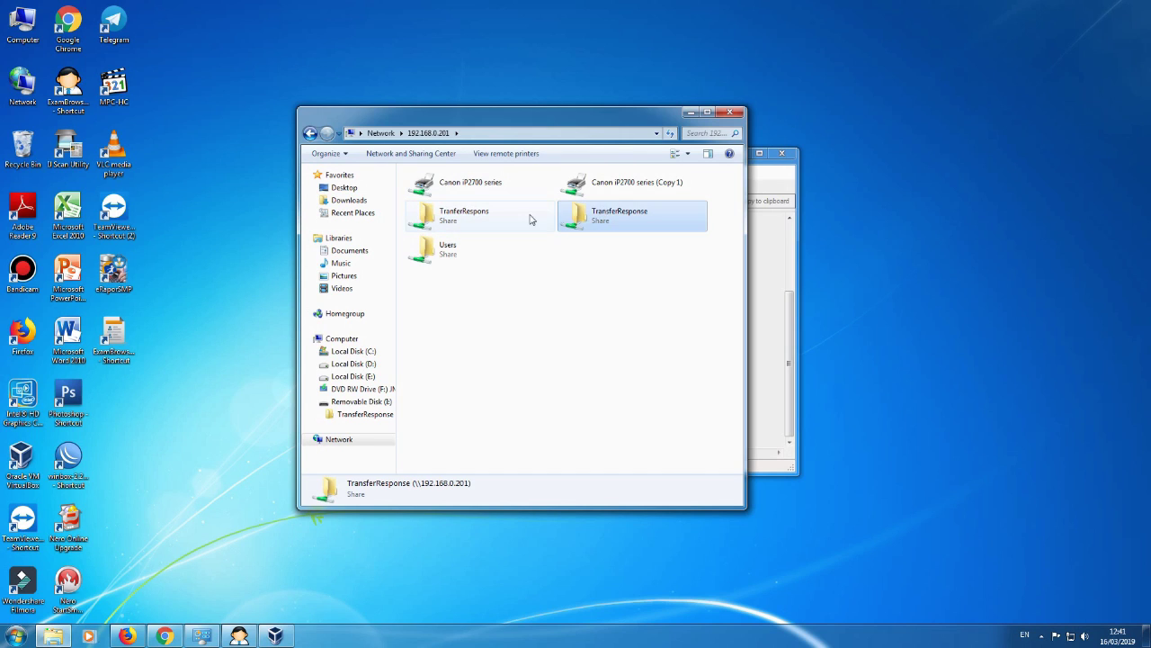
click(513, 221)
click(596, 227)
click(513, 226)
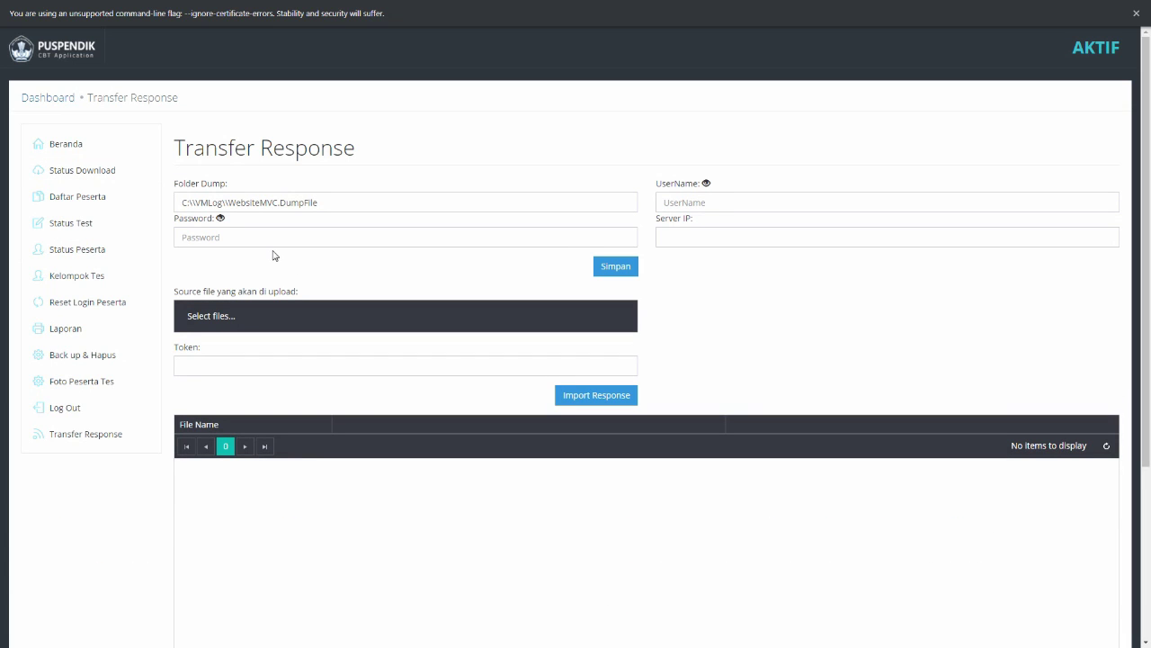
Select the old Folder Dump path C:\WMLog\WebsiteMVC.DumpFile for replacement
click(327, 196)
drag(328, 195, 166, 213)
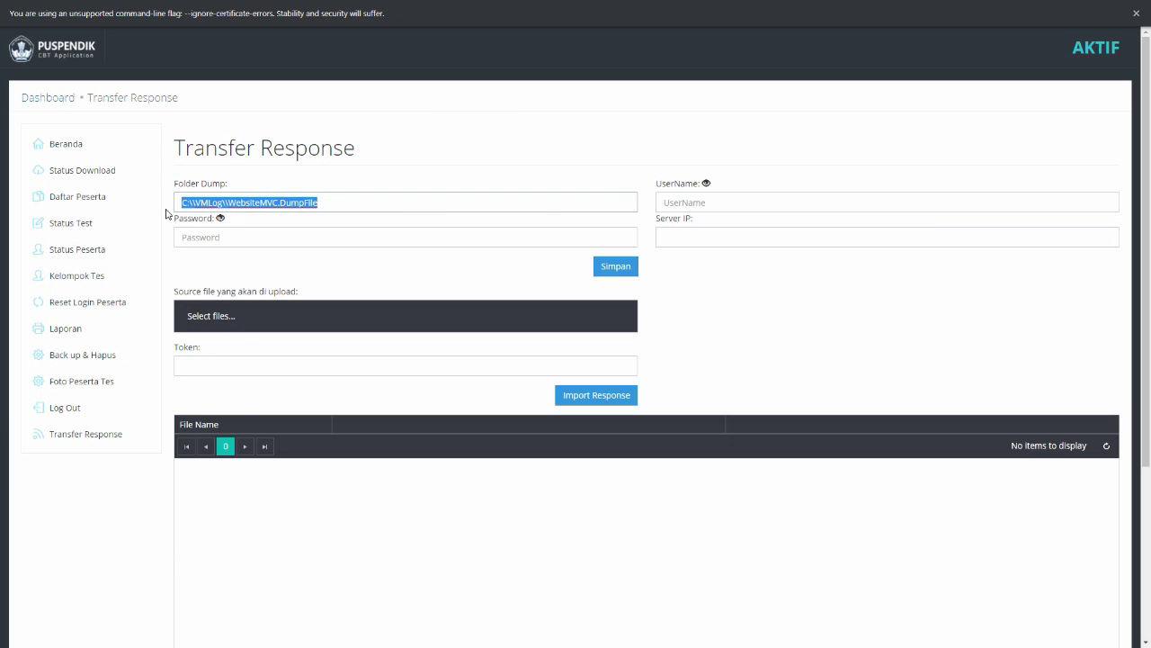
key(super)
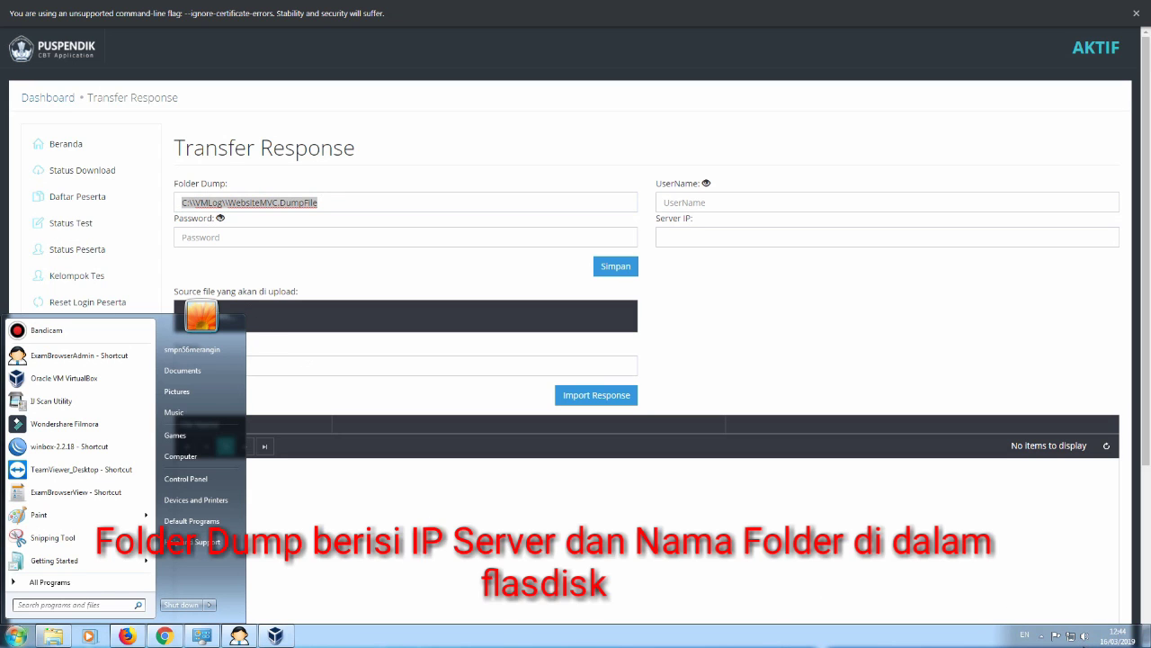
Verify the Switch Hub adapter's IPv4 is 192.168.0.201, mask 255.255.255.0, then close its dialogs
right_click(1071, 636)
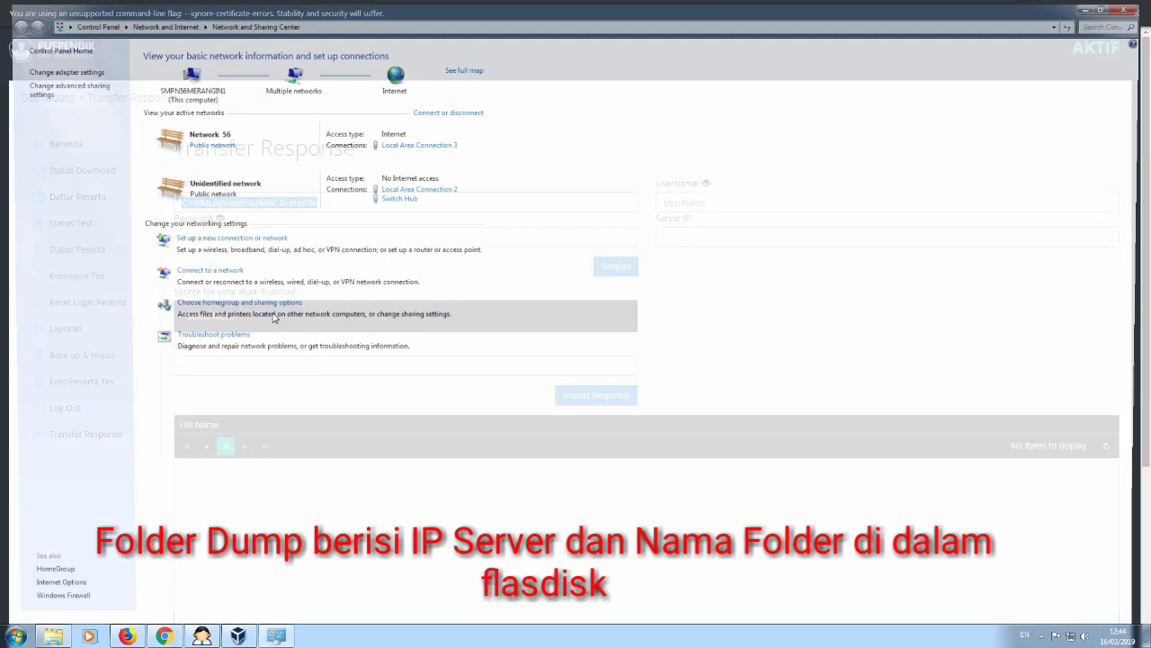
click(56, 71)
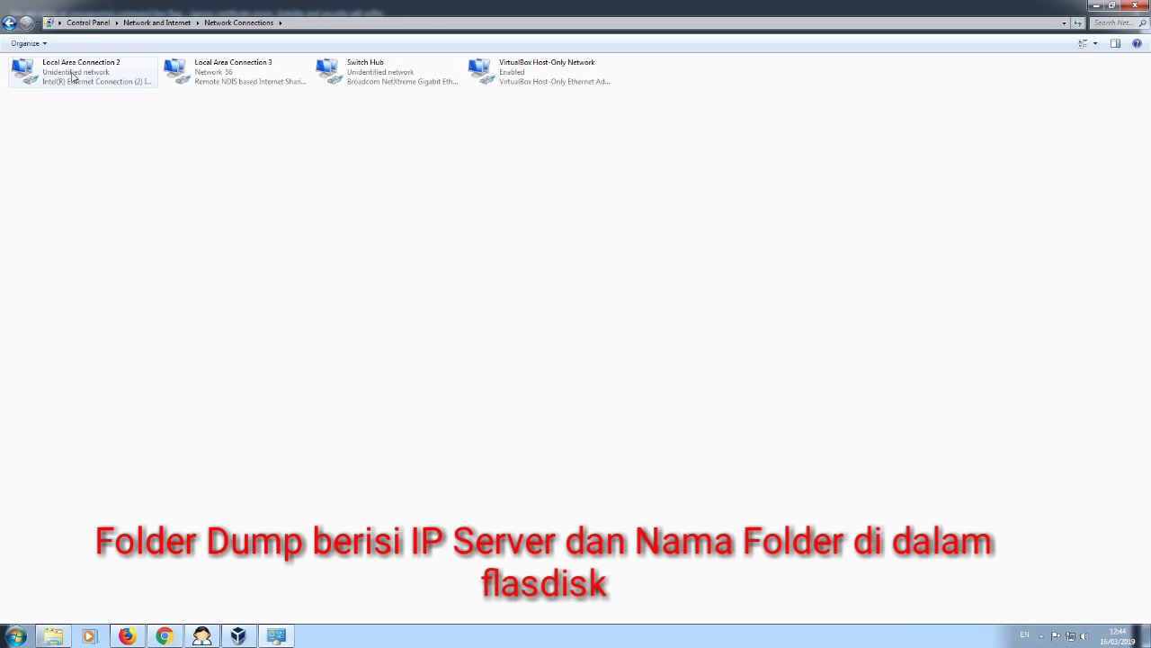
double_click(351, 70)
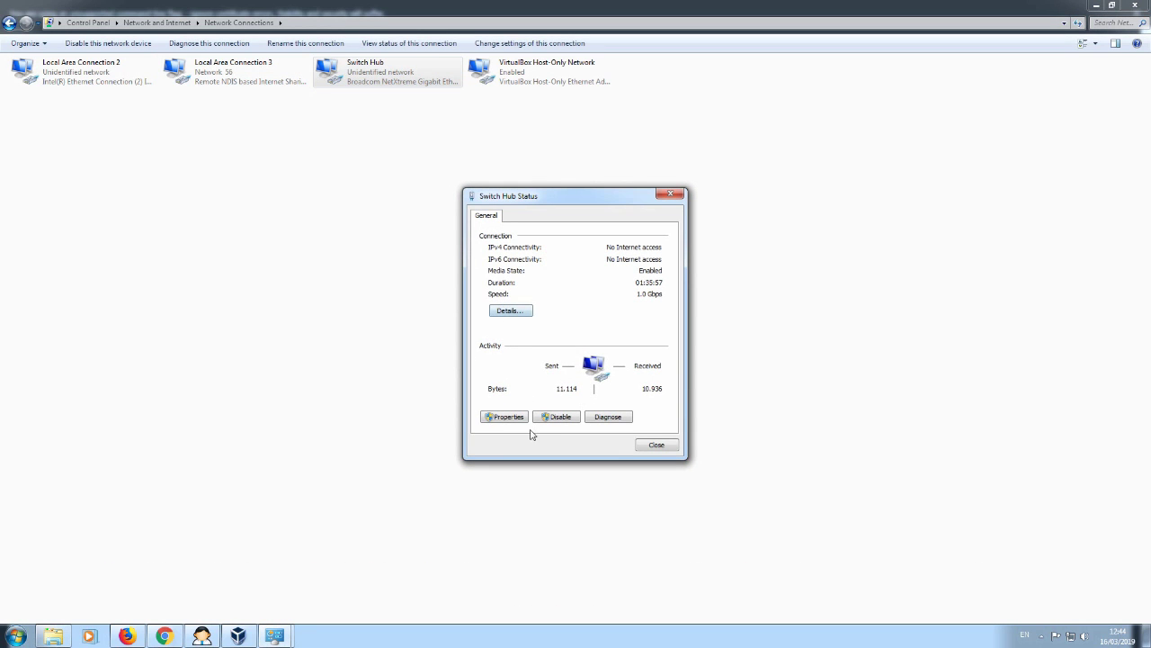
click(521, 418)
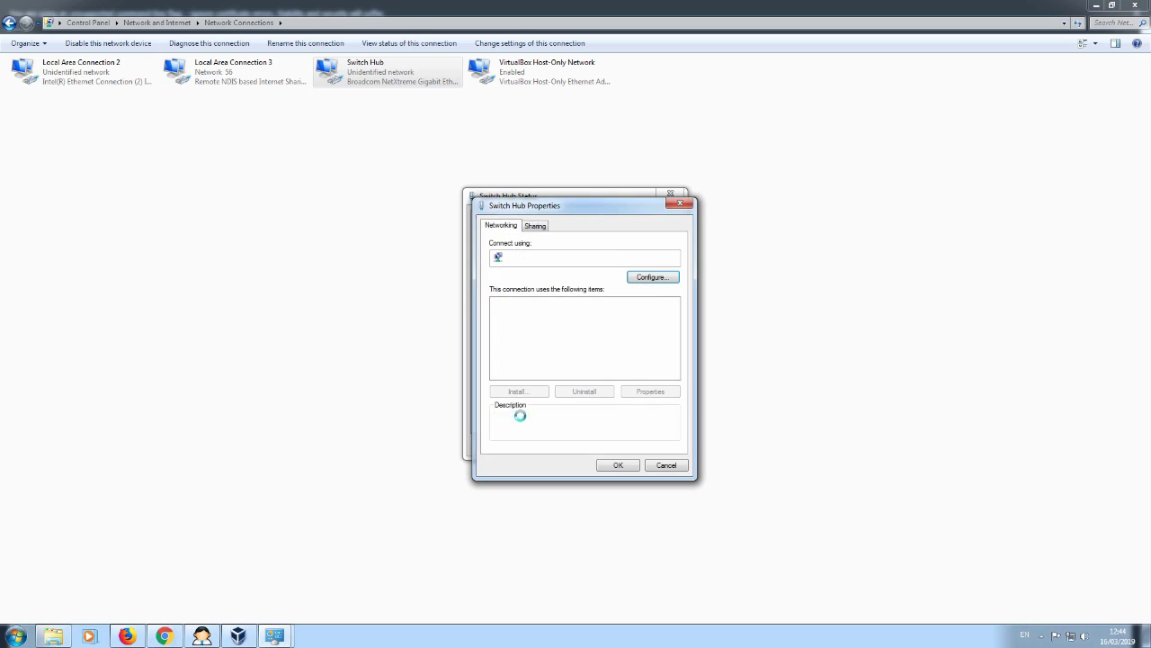
click(560, 355)
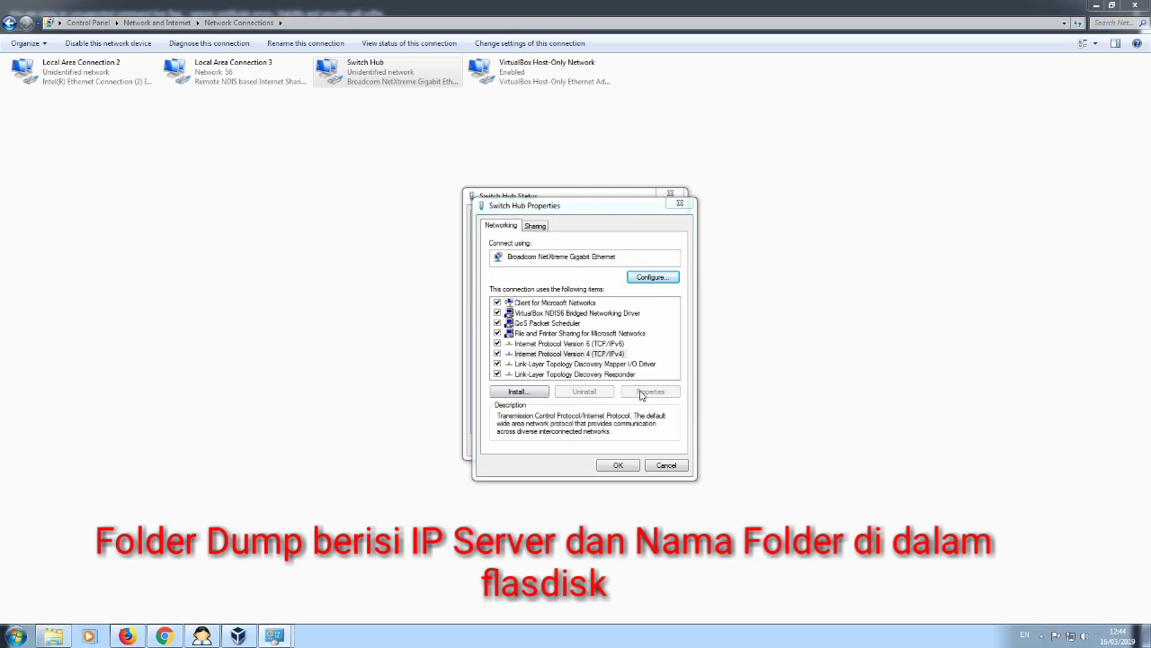
click(642, 391)
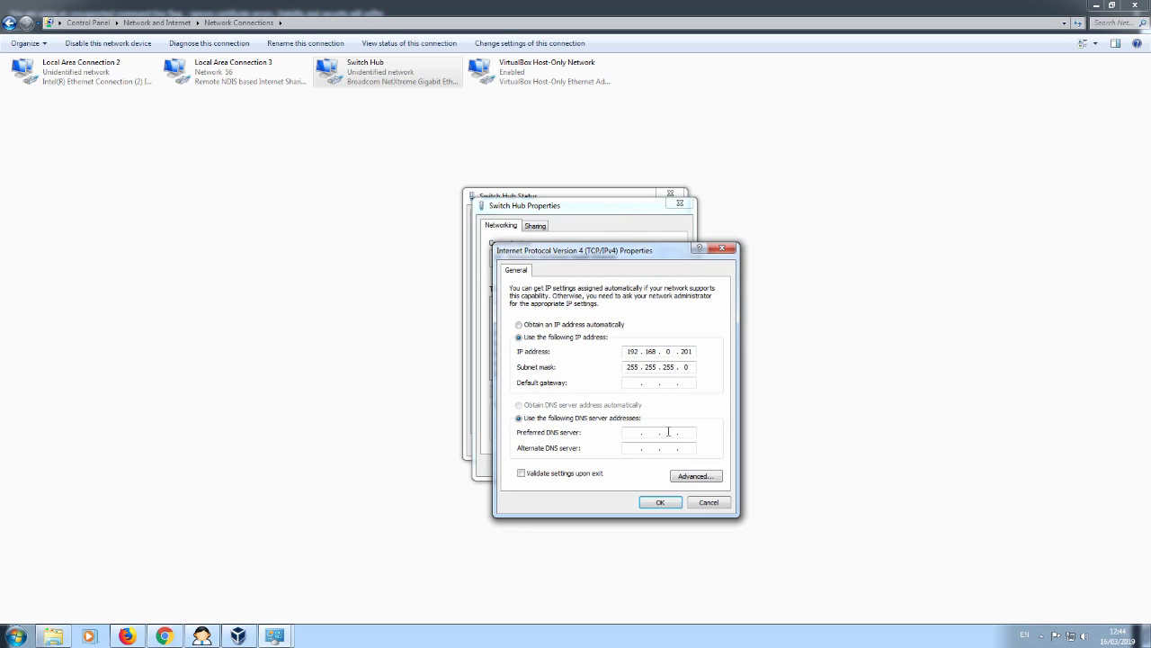
click(677, 505)
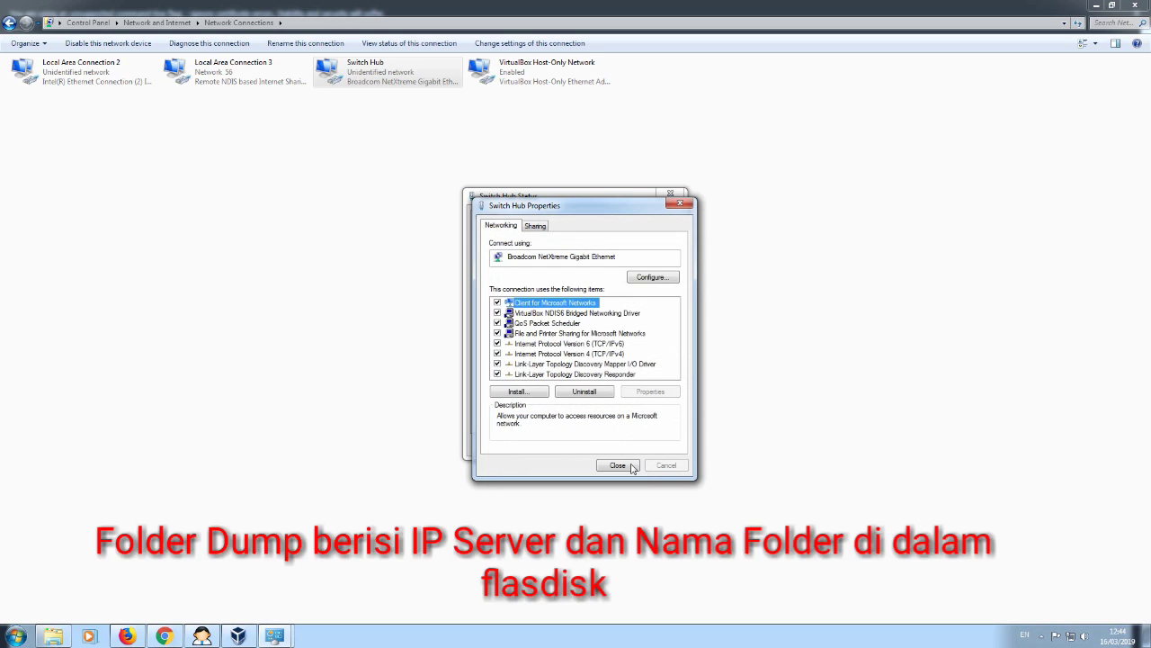
click(629, 465)
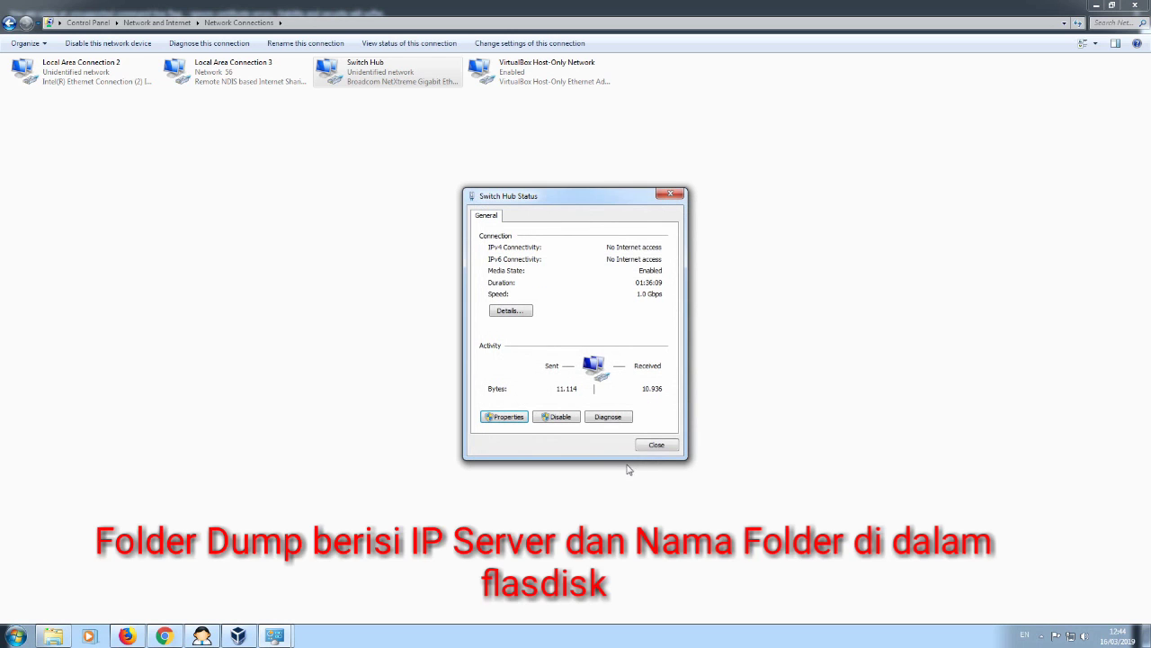
click(656, 446)
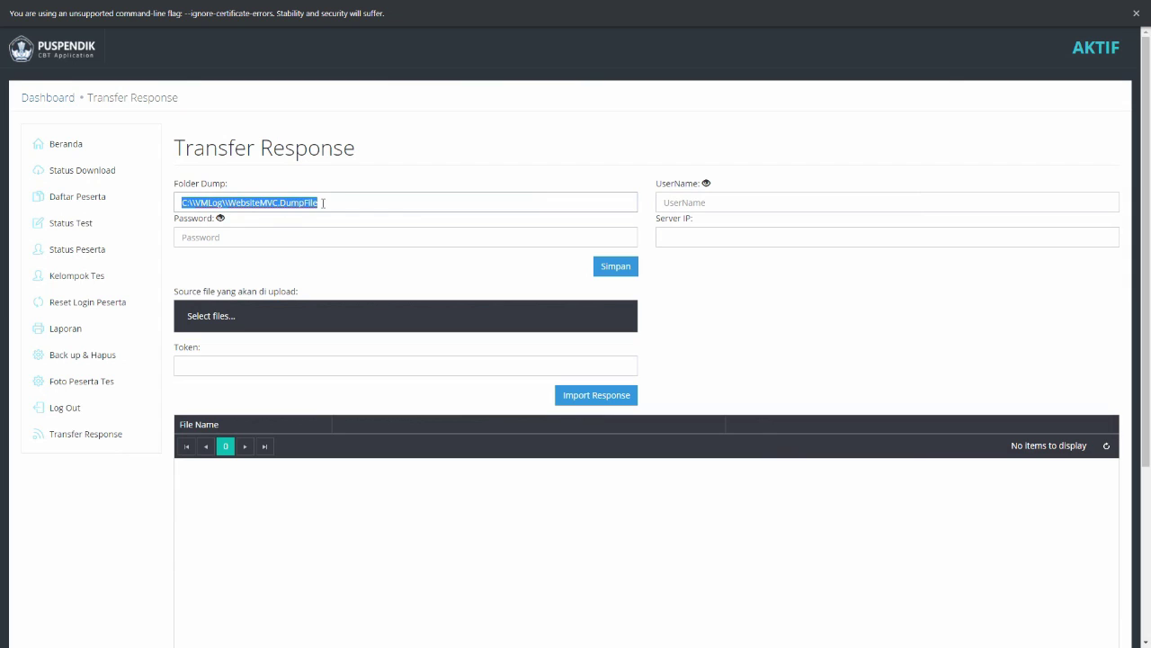
Type 192.168.0.201/ over the selected Folder Dump text
text(192.168.0.201/)
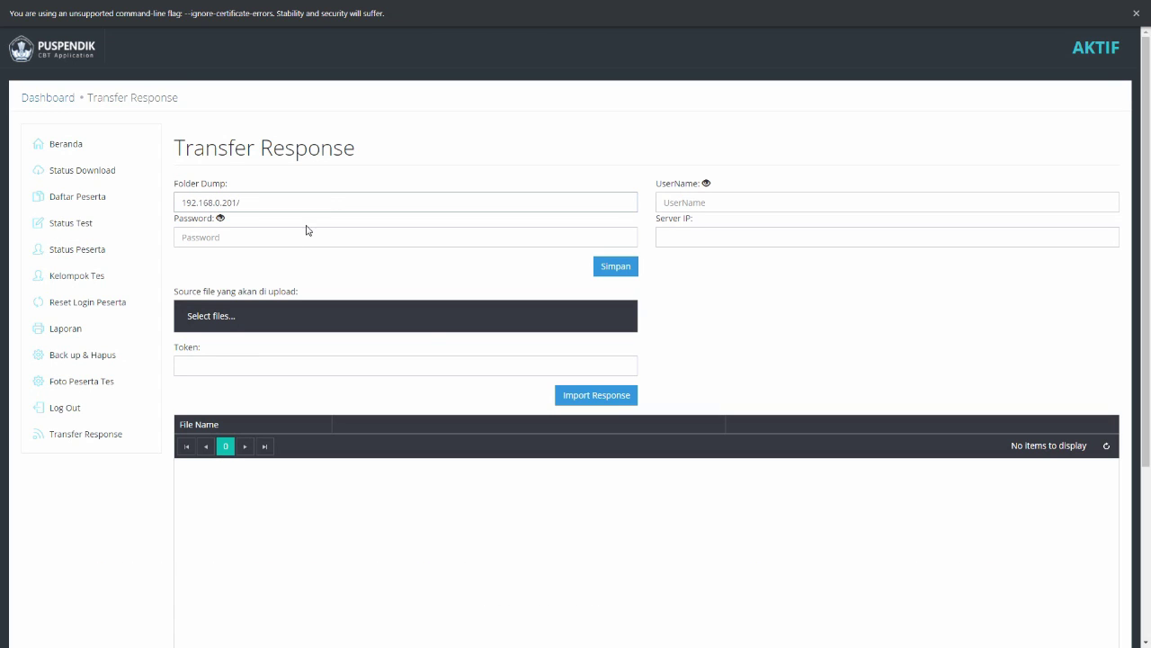
key(super)
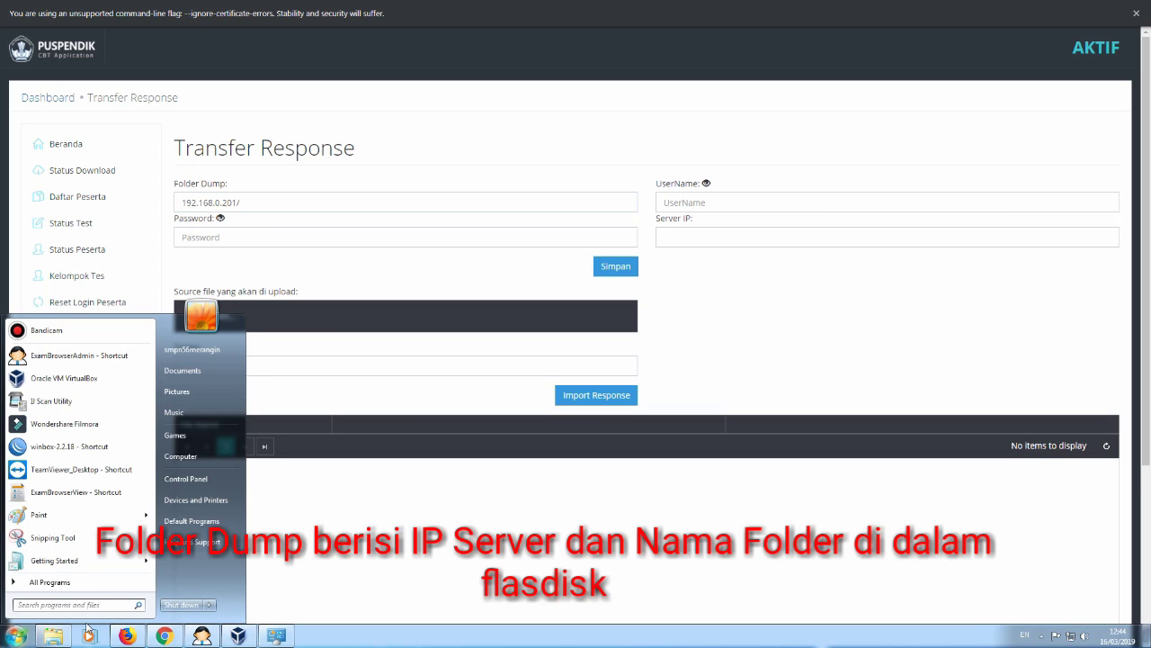
Copy the TransferResponse folder name from Removable Disk (I:) via Rename, then return to the CBT page
click(207, 410)
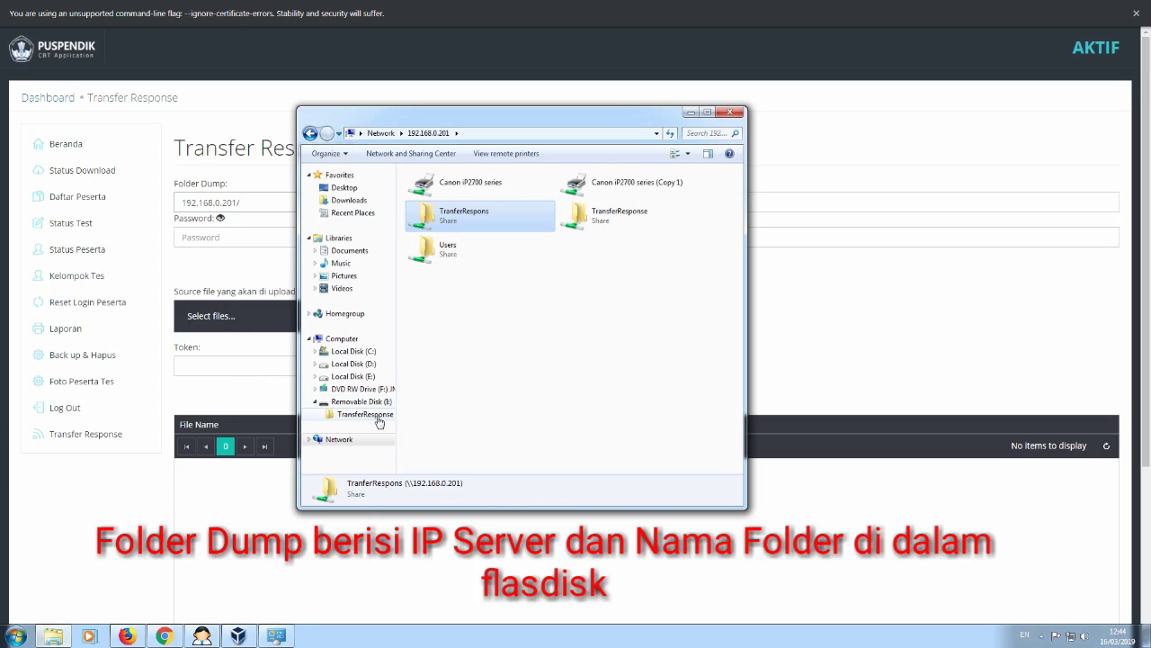
click(383, 414)
click(379, 401)
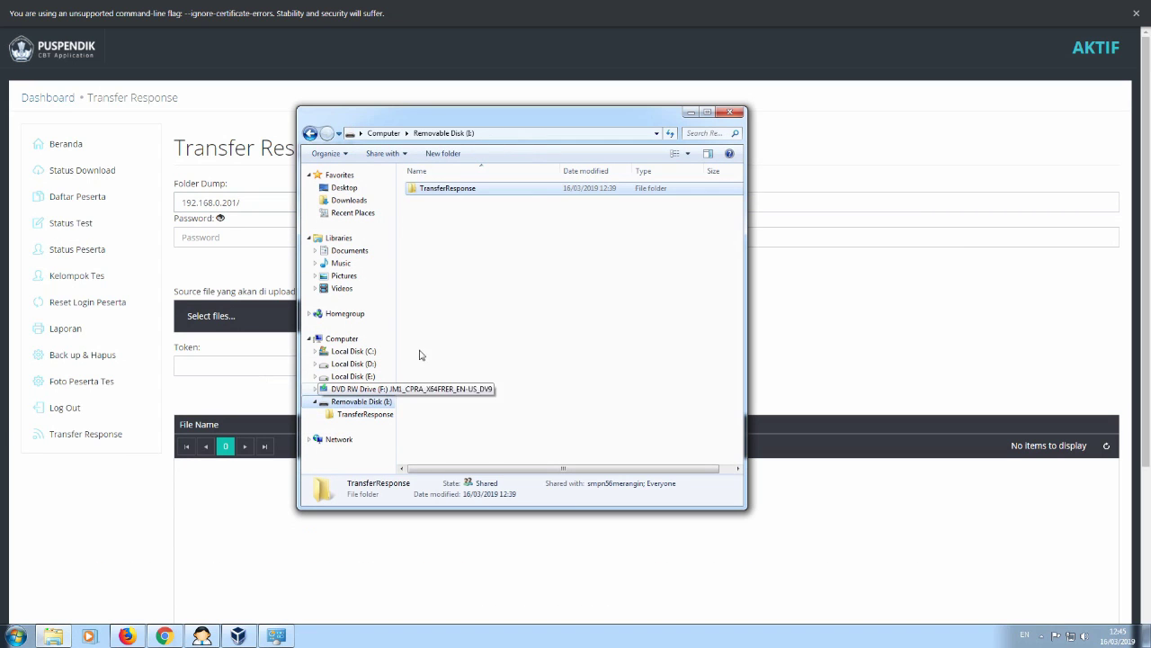
right_click(458, 196)
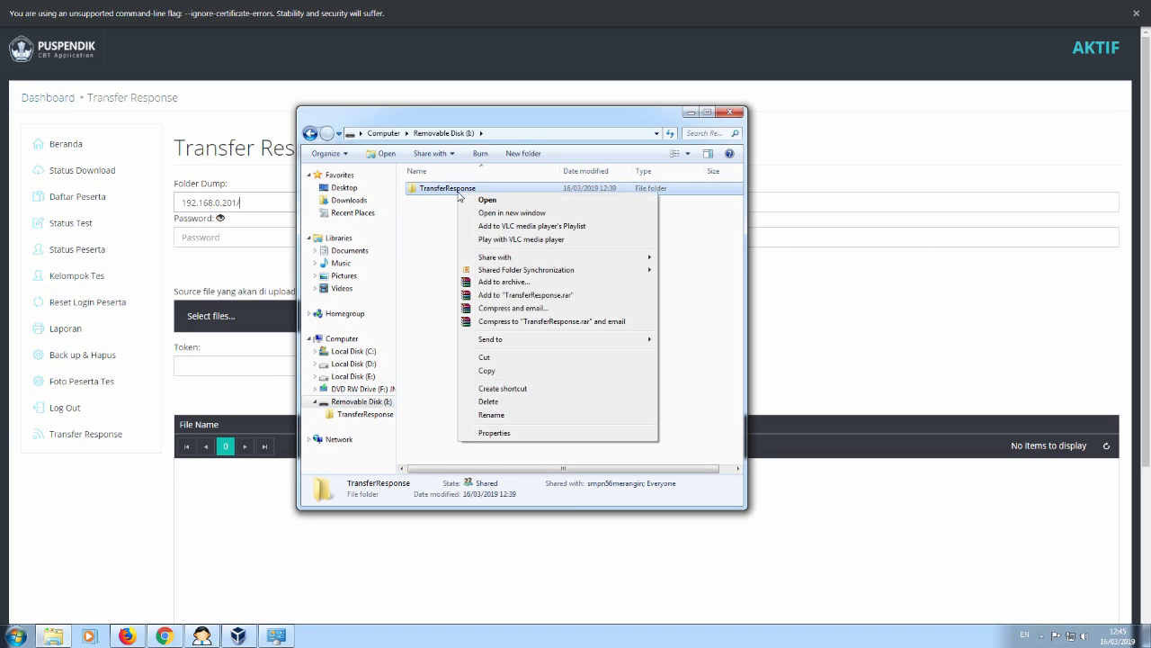
click(509, 415)
key(ctrl+c)
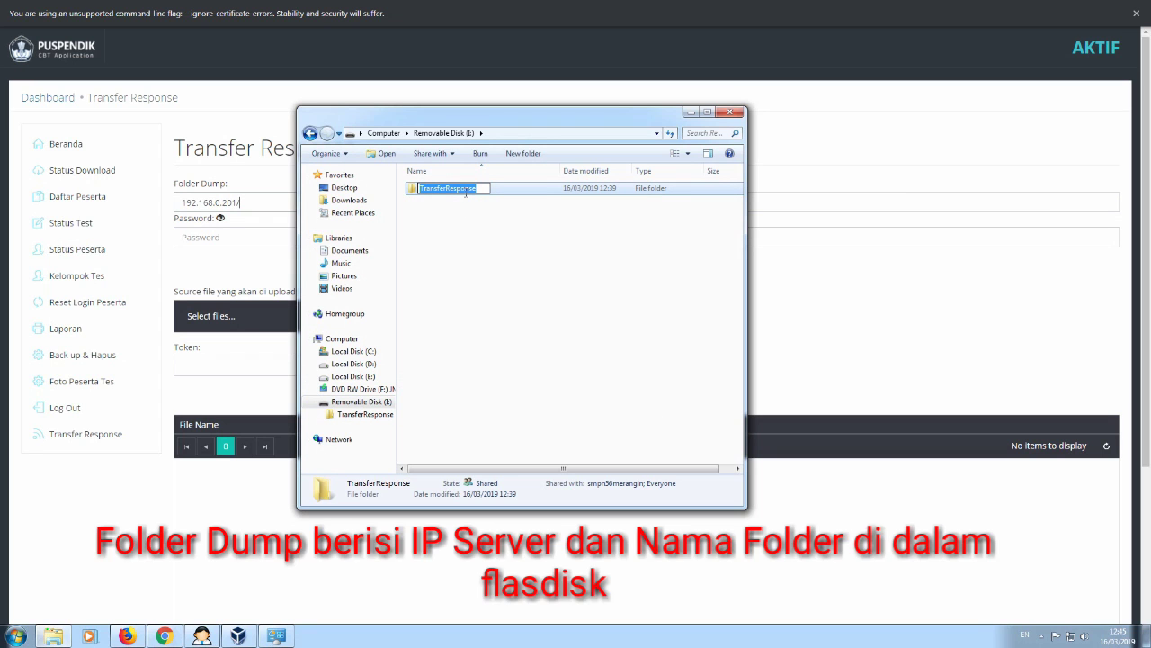
click(482, 240)
click(482, 241)
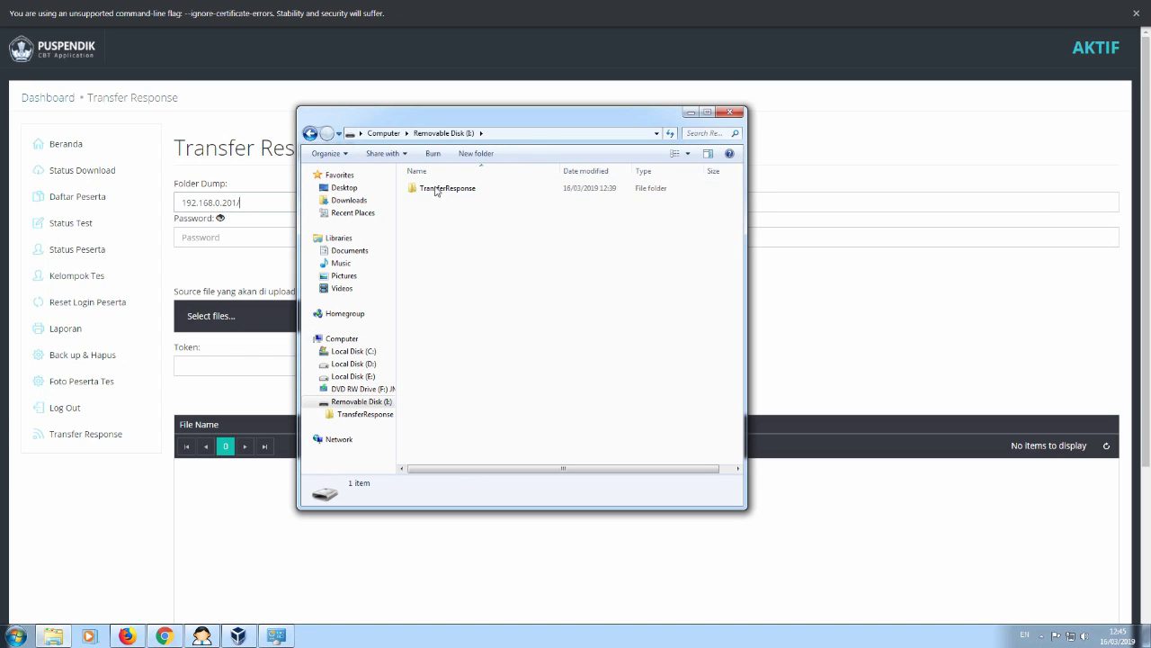
click(199, 280)
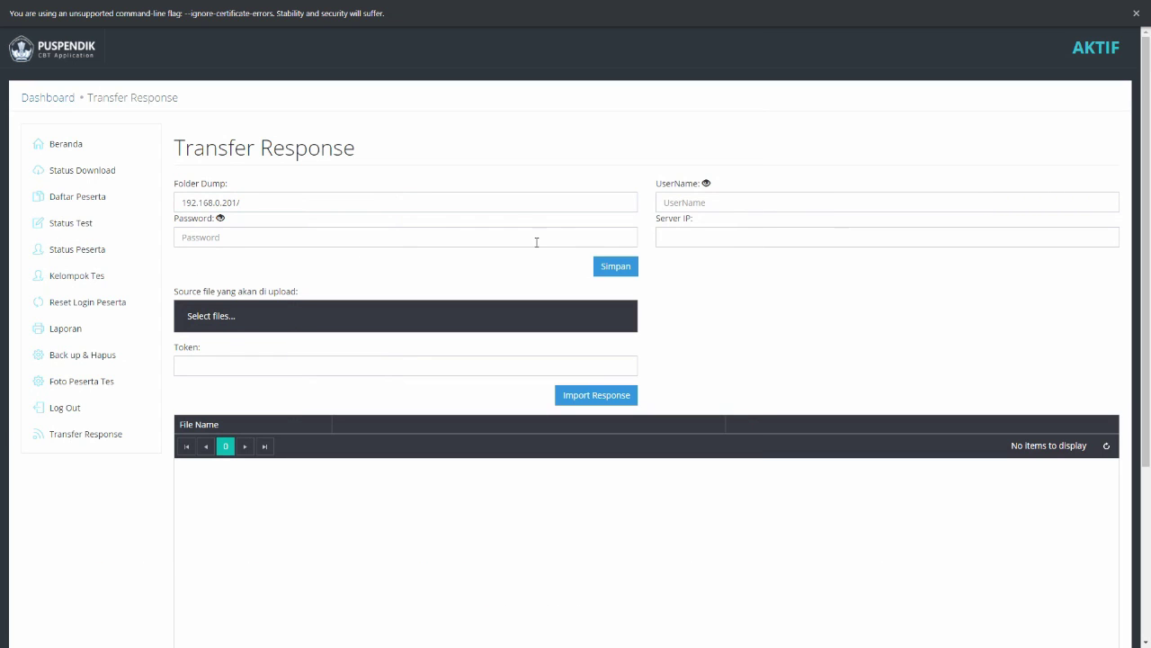
Set Folder Dump to 192.168.0.201/TransferResponse and Server IP to 192.168.0.201
click(313, 199)
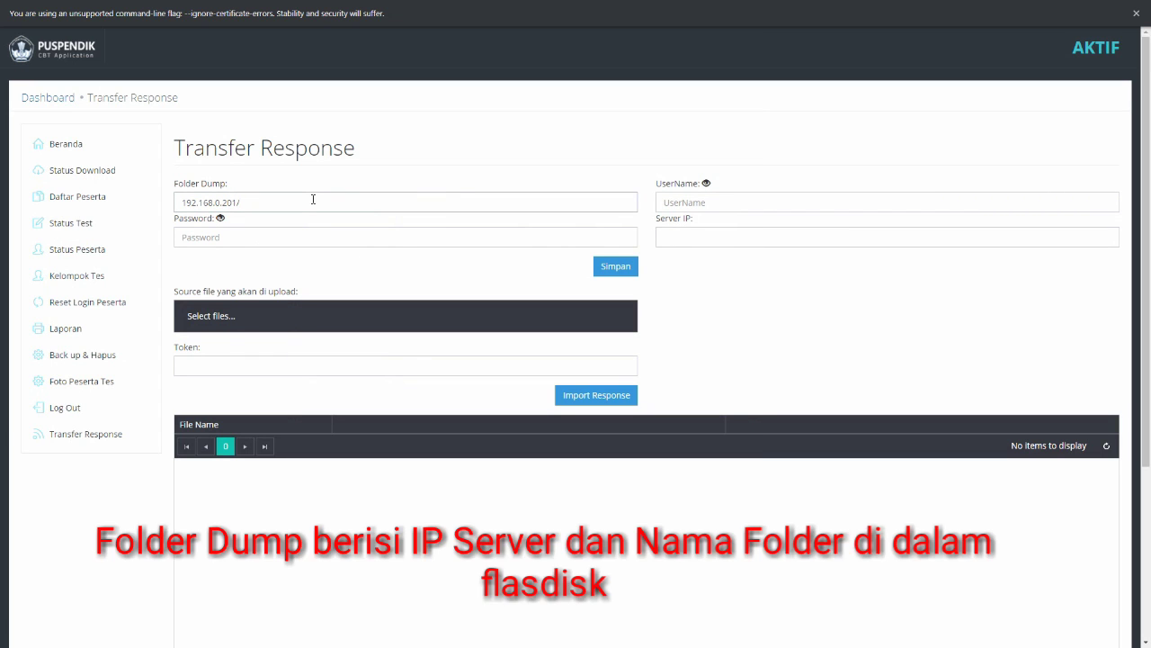
key(ctrl+v)
click(664, 237)
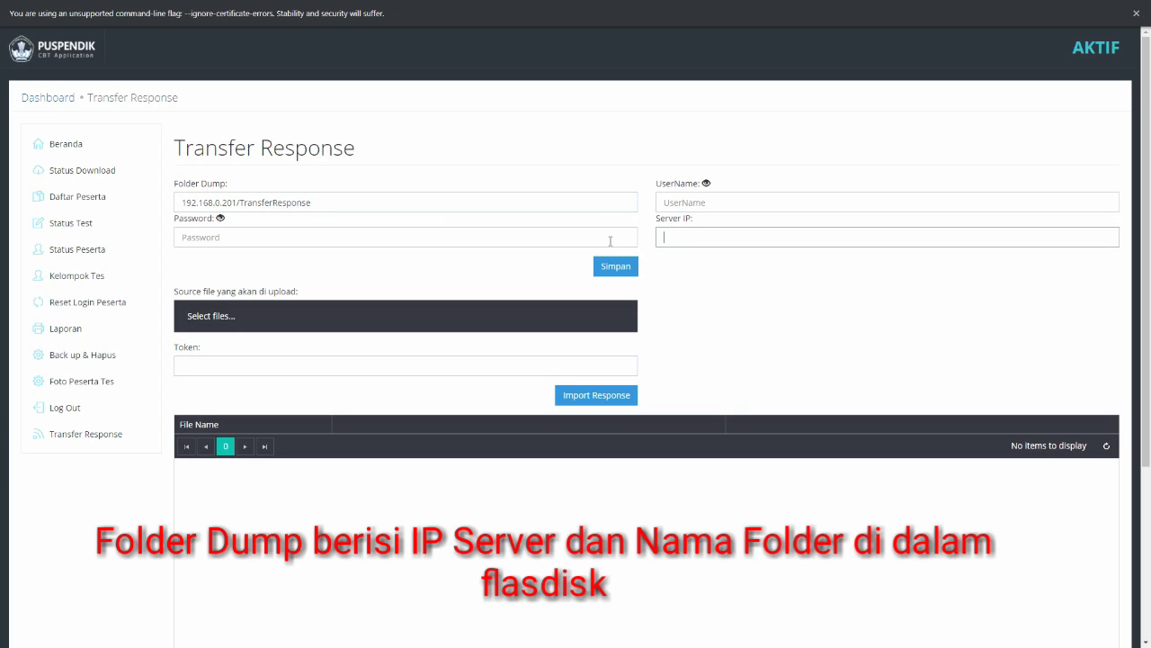
text(192.168.0.201)
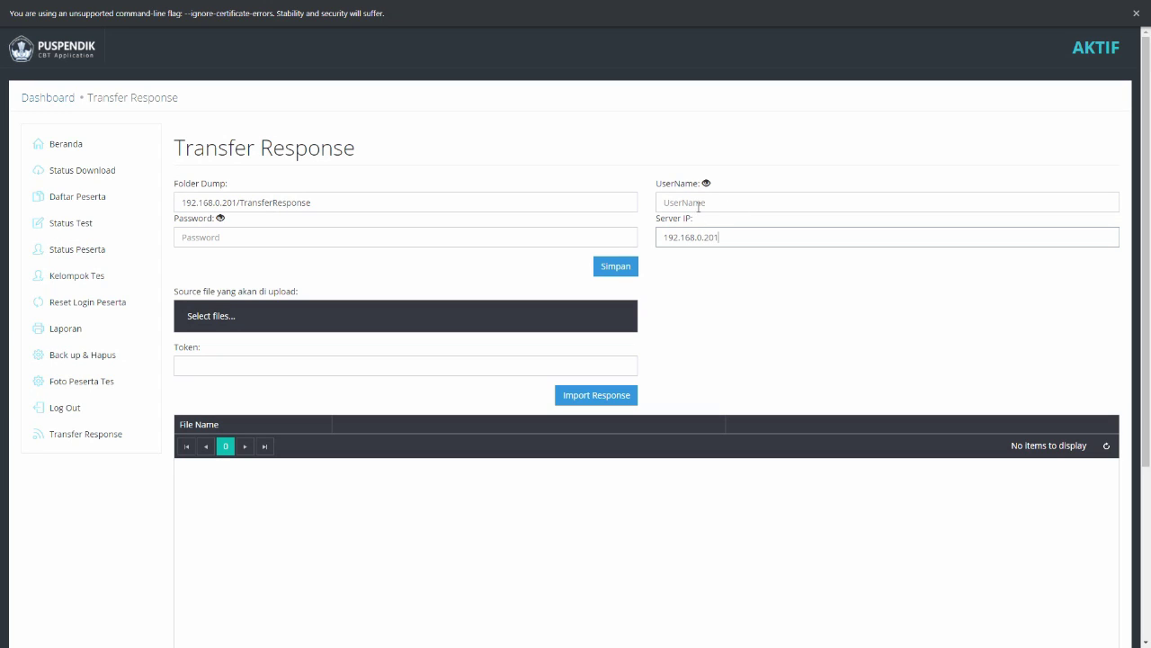
click(364, 227)
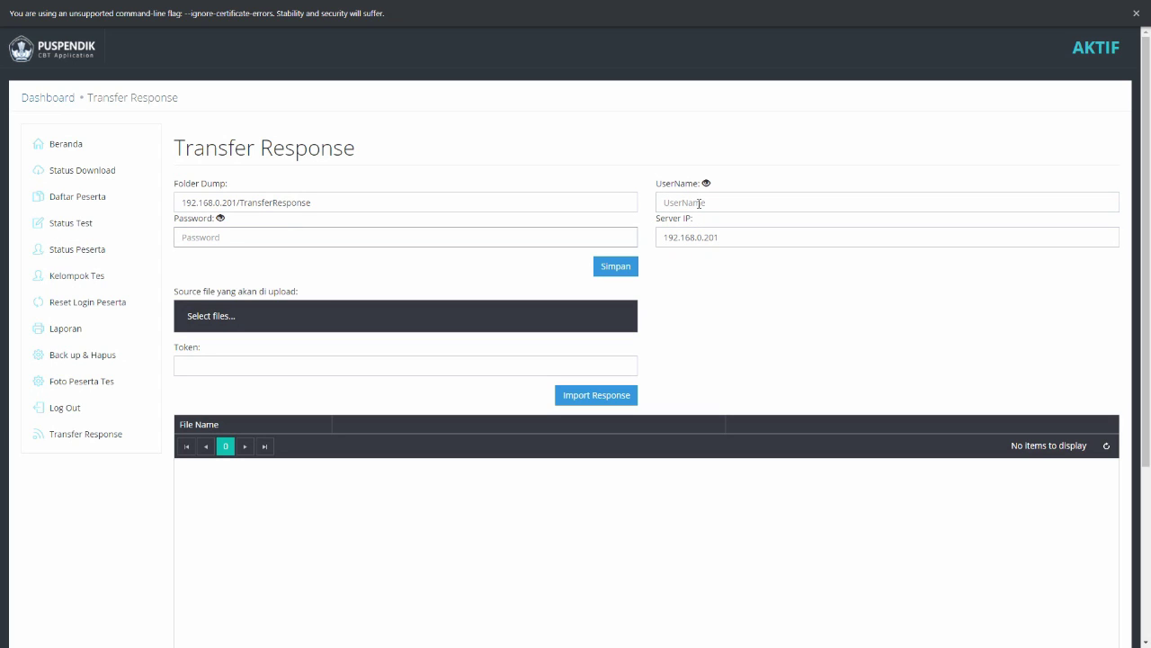
click(699, 204)
click(522, 237)
key(super)
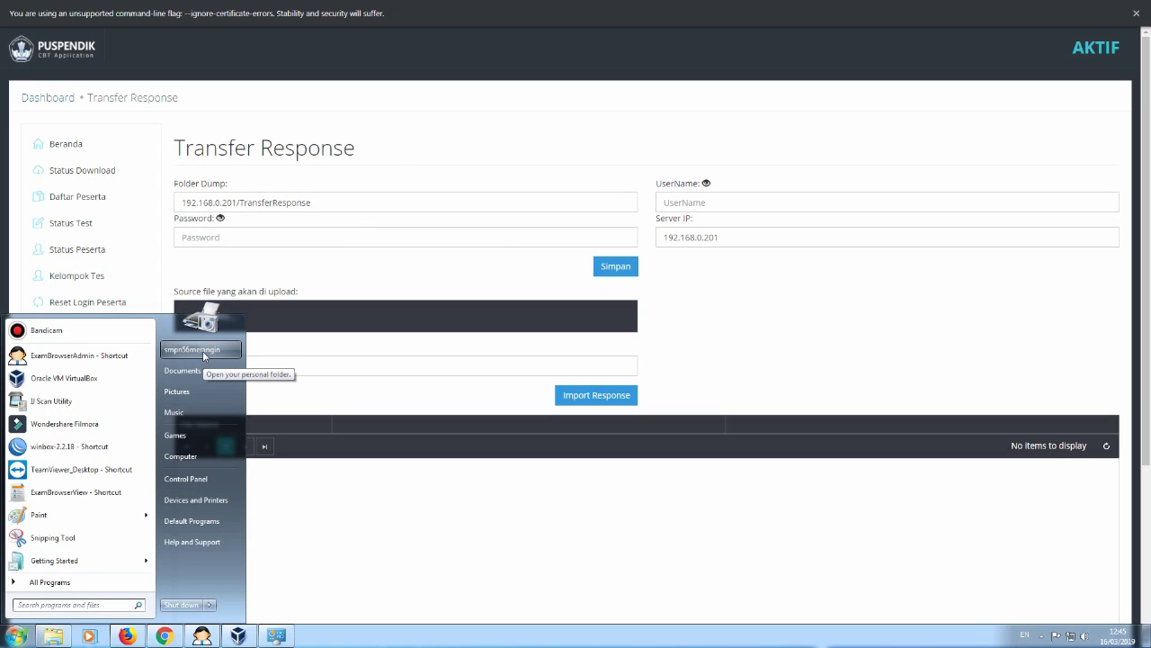
click(184, 479)
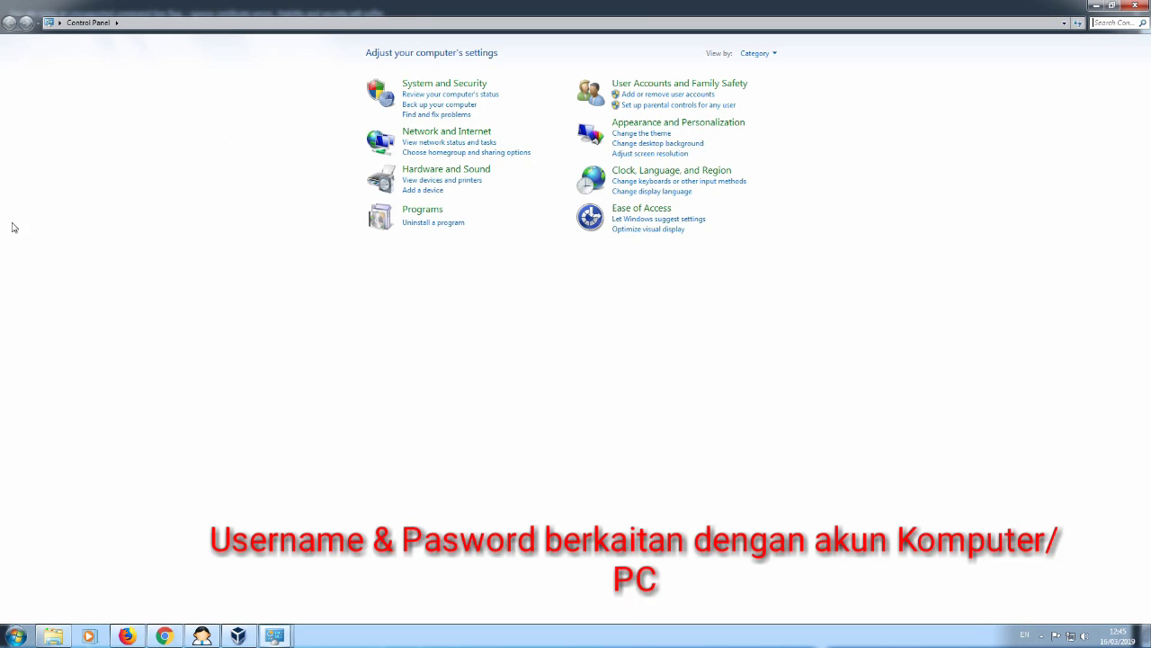
click(653, 85)
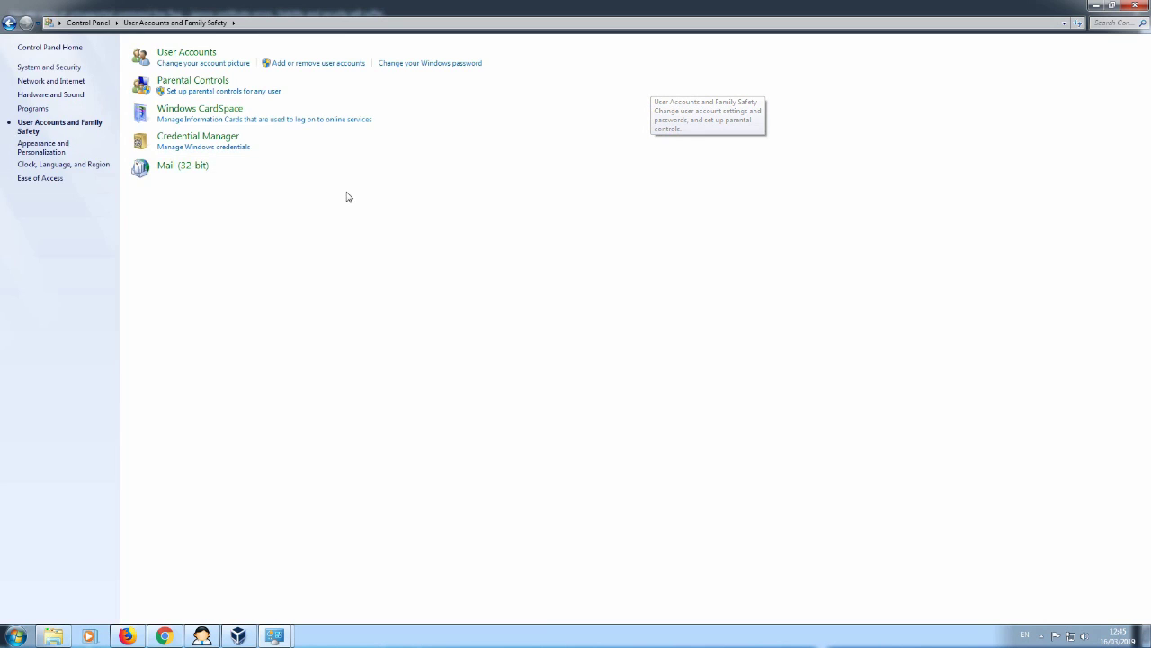
click(209, 63)
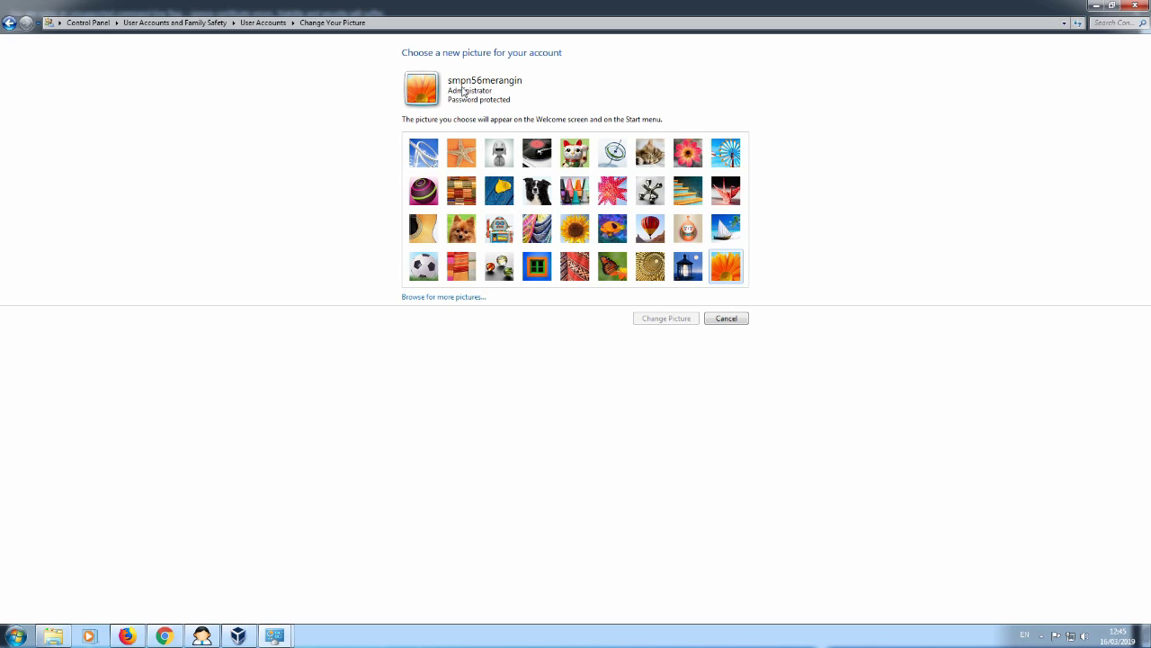
click(9, 22)
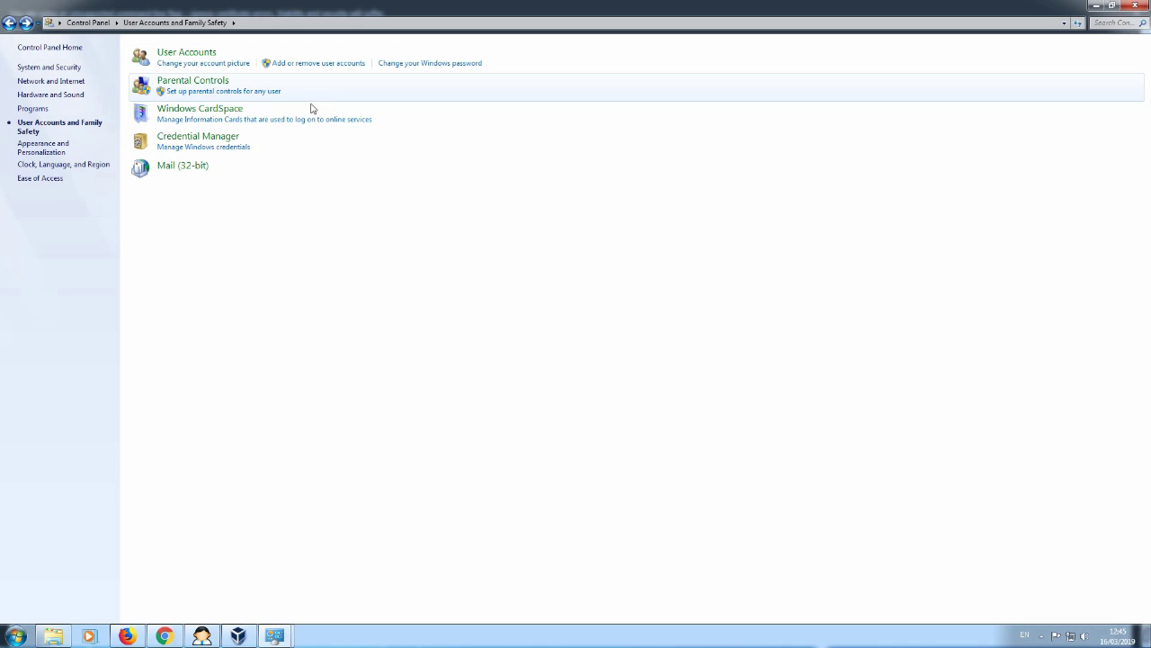
Enter the Windows account name in the UserName field, revealing it to verify the entry
click(241, 635)
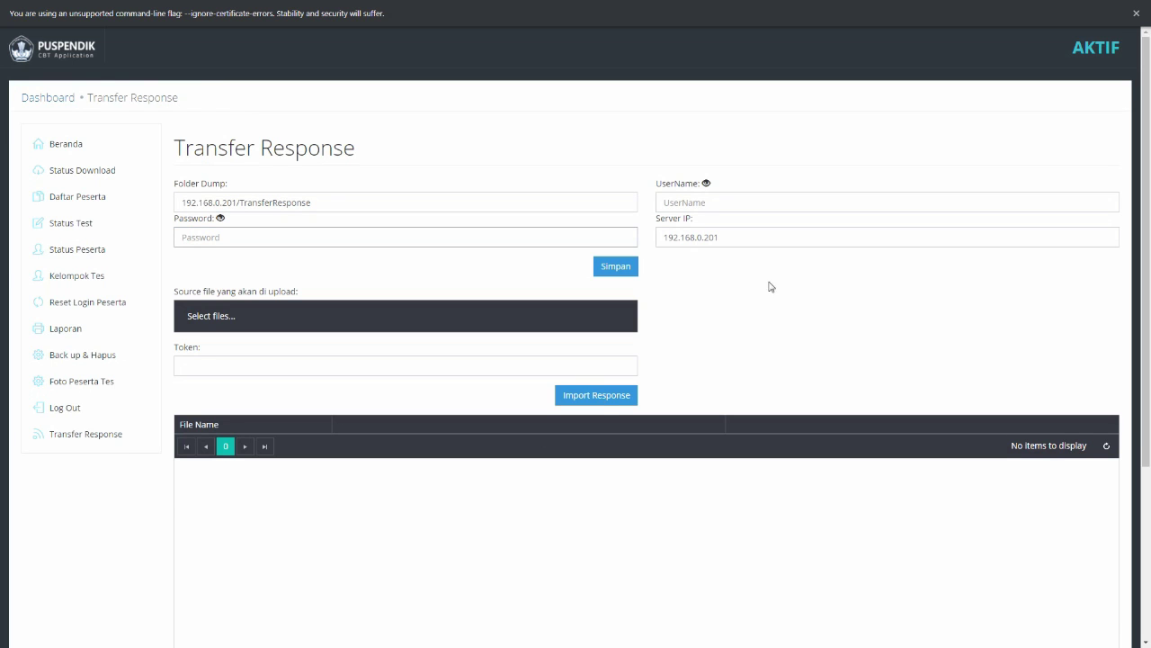
click(695, 205)
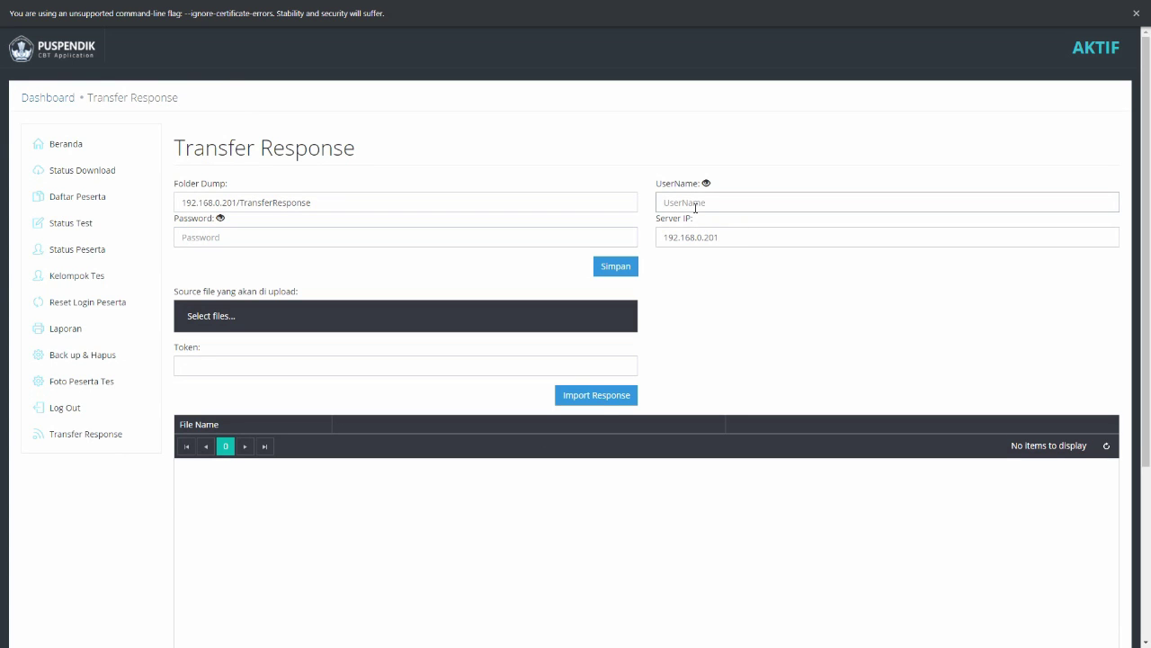
text(ad)
click(707, 182)
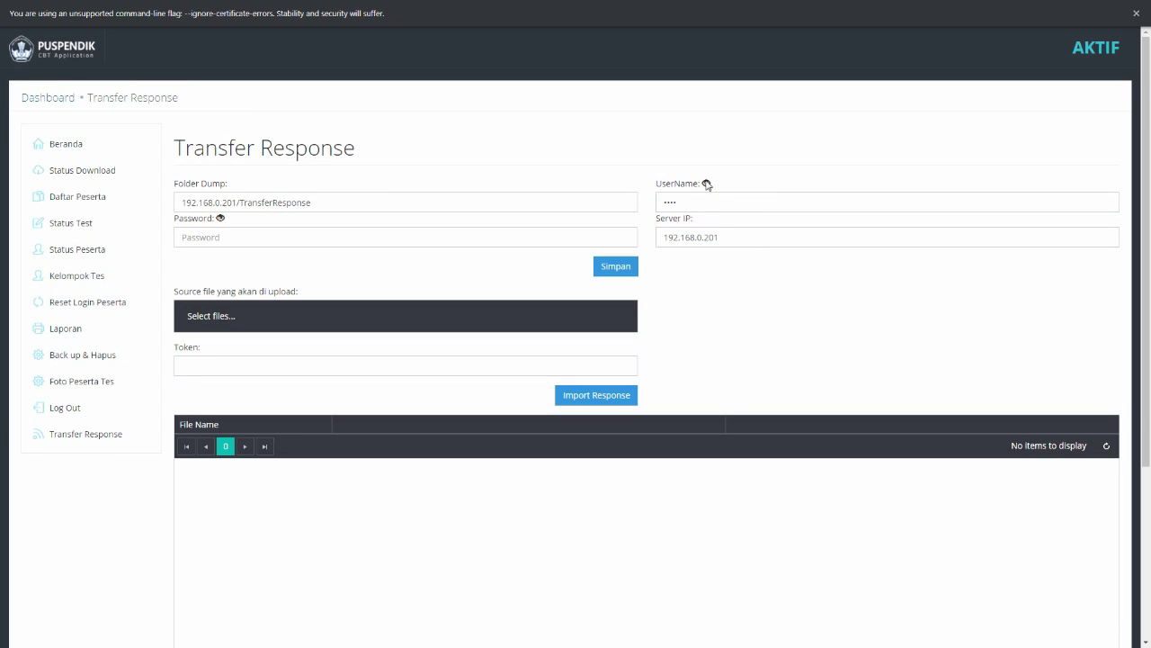
click(707, 184)
click(707, 184)
click(706, 199)
key(BackSpace)
key(BackSpace)
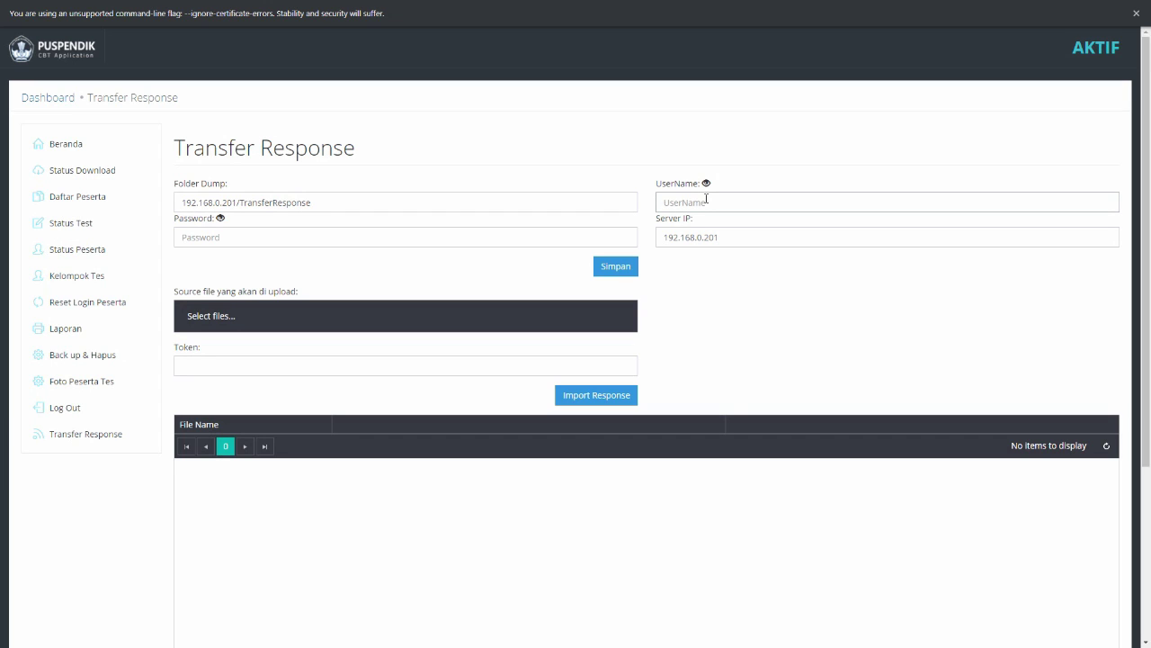
text(SM)
click(706, 183)
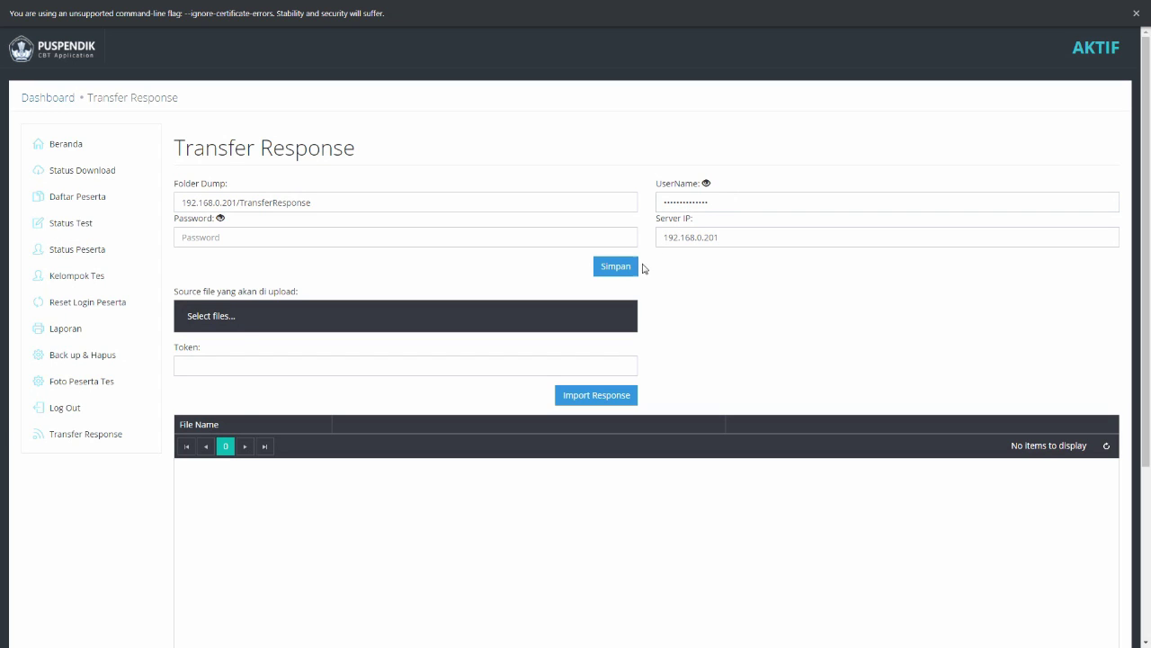
key(super)
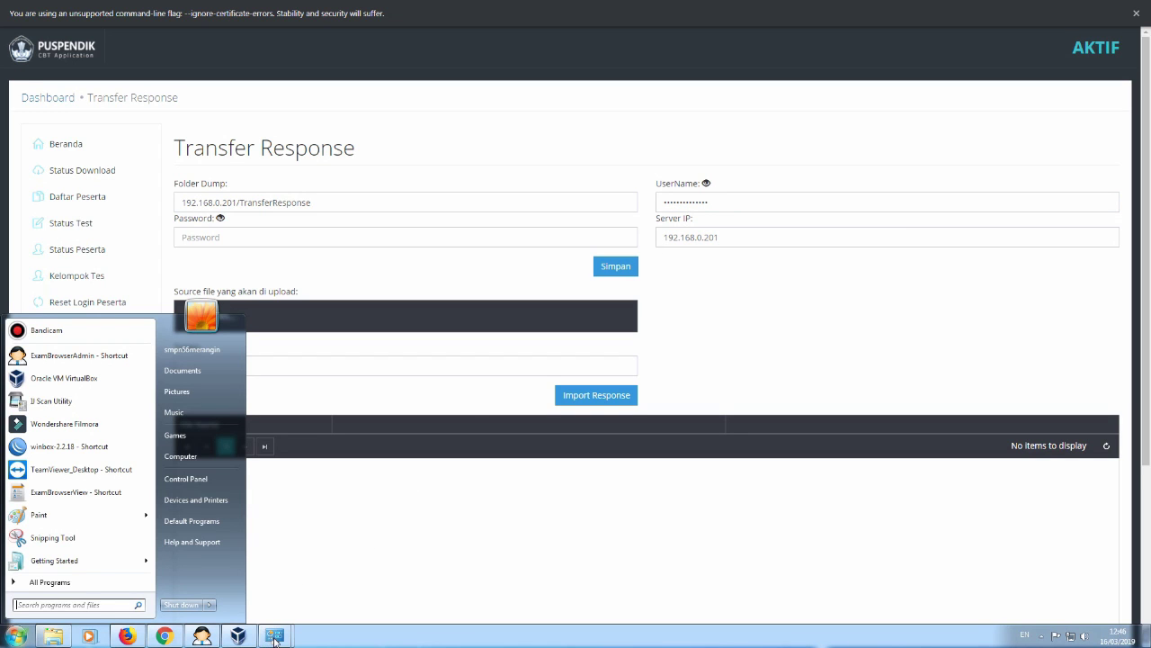
Confirm in User Accounts that the account is a password-protected Administrator, then go back to Transfer Response
click(274, 636)
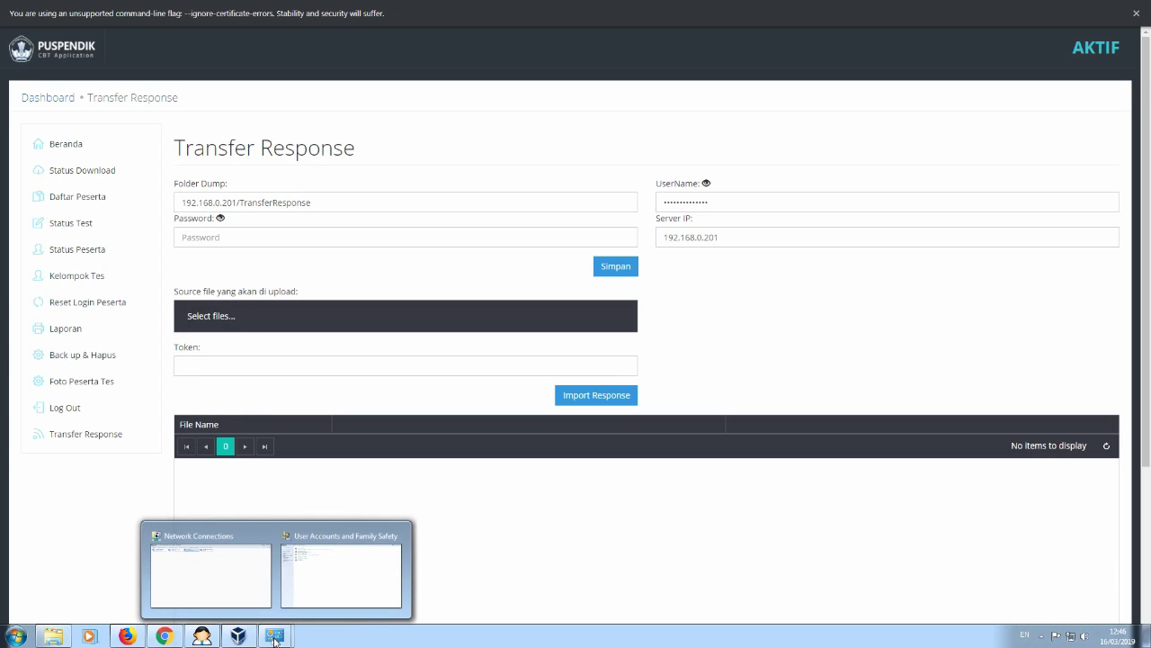
click(311, 585)
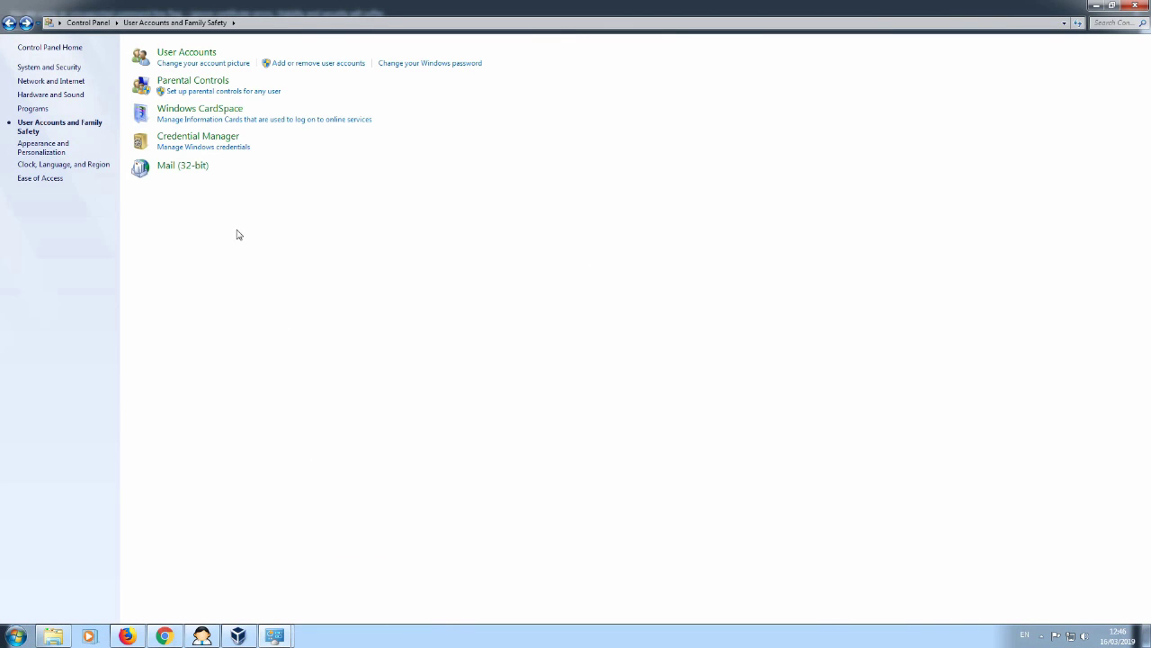
click(187, 53)
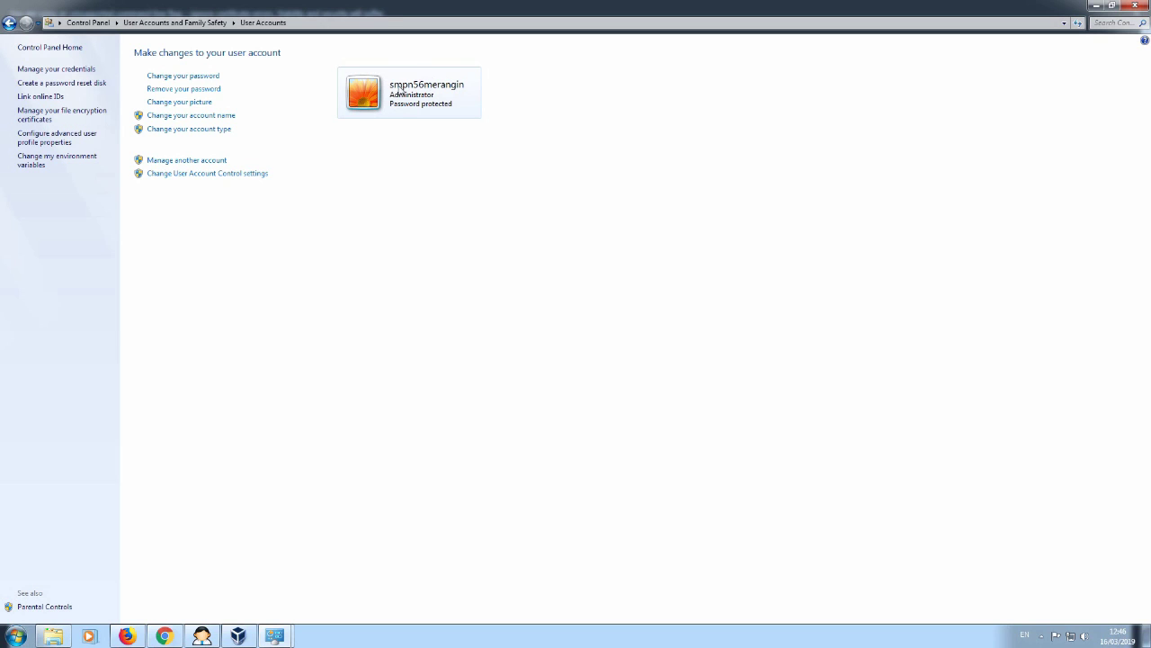
click(168, 637)
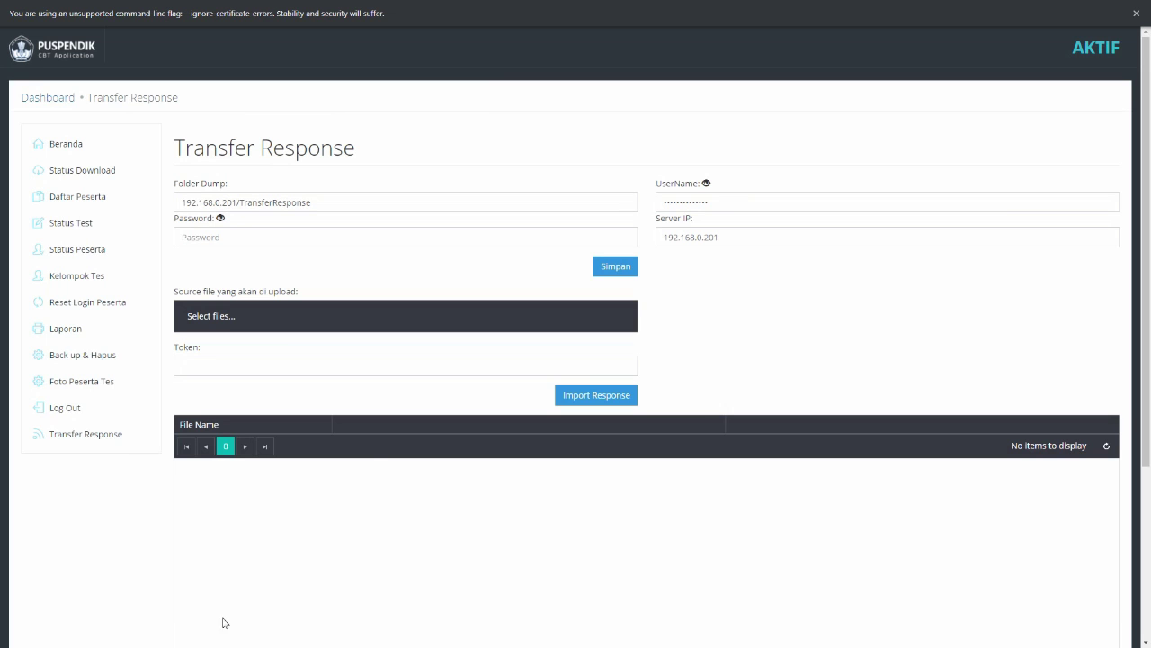
Verify the UserName, enter the Windows account password, and submit the Folder Dump settings
click(707, 184)
click(707, 183)
click(456, 240)
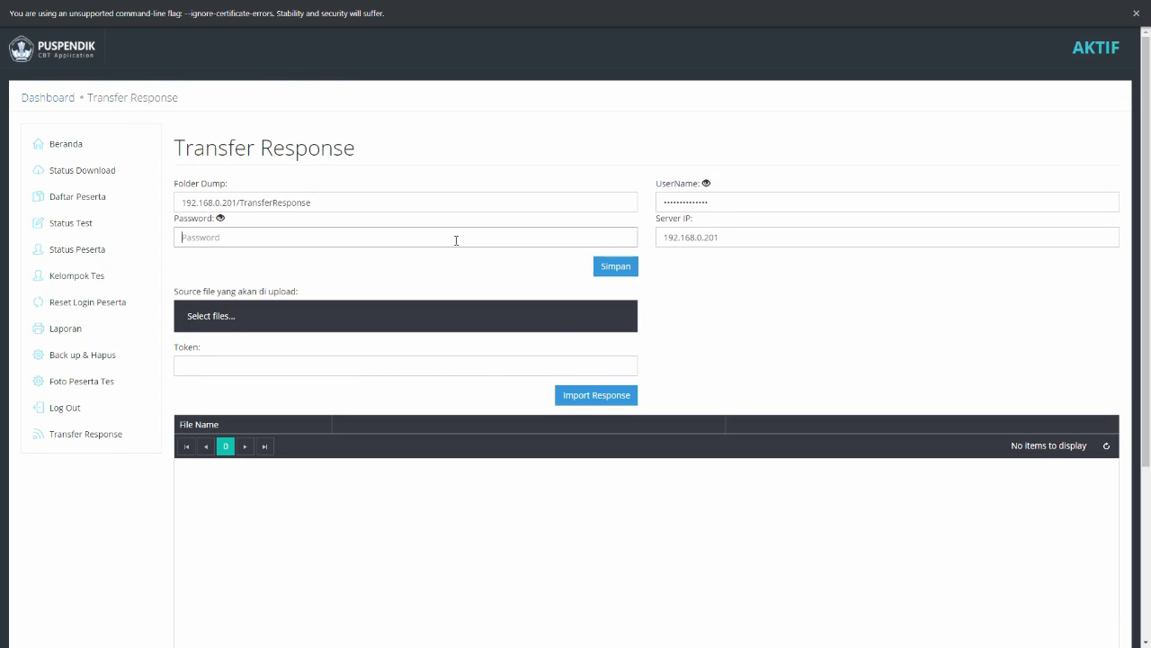
text(s)
key(Return)
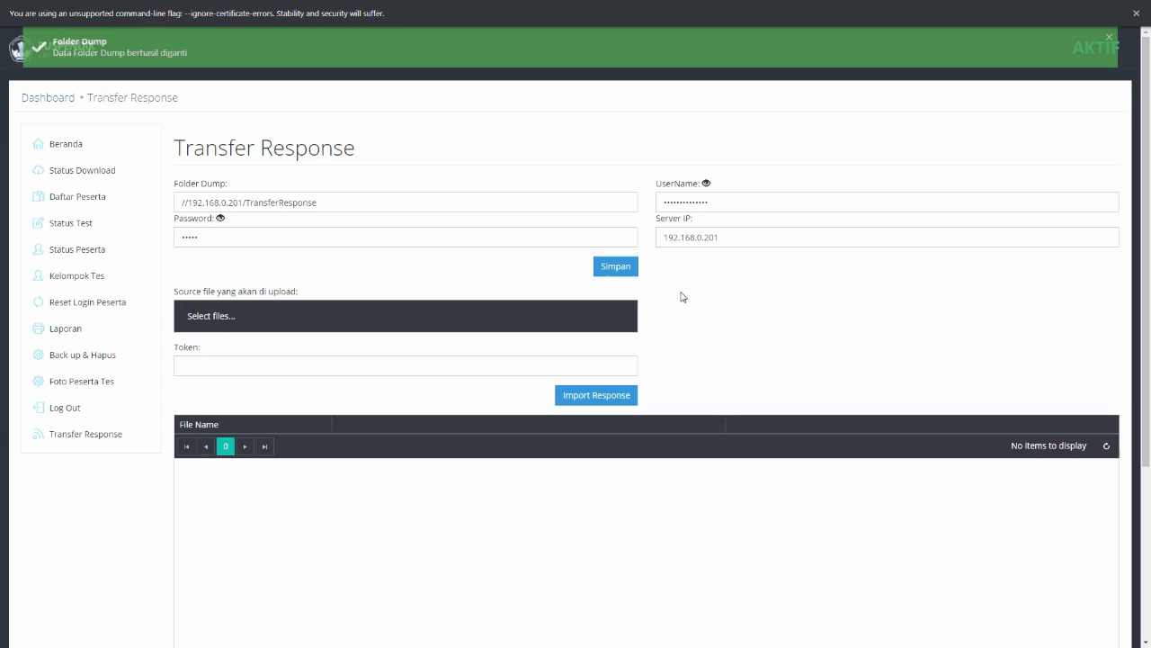
Save the //192.168.0.201/TransferResponse Folder Dump and dismiss the 'Data Folder Dump berhasil diganti' notice
click(629, 270)
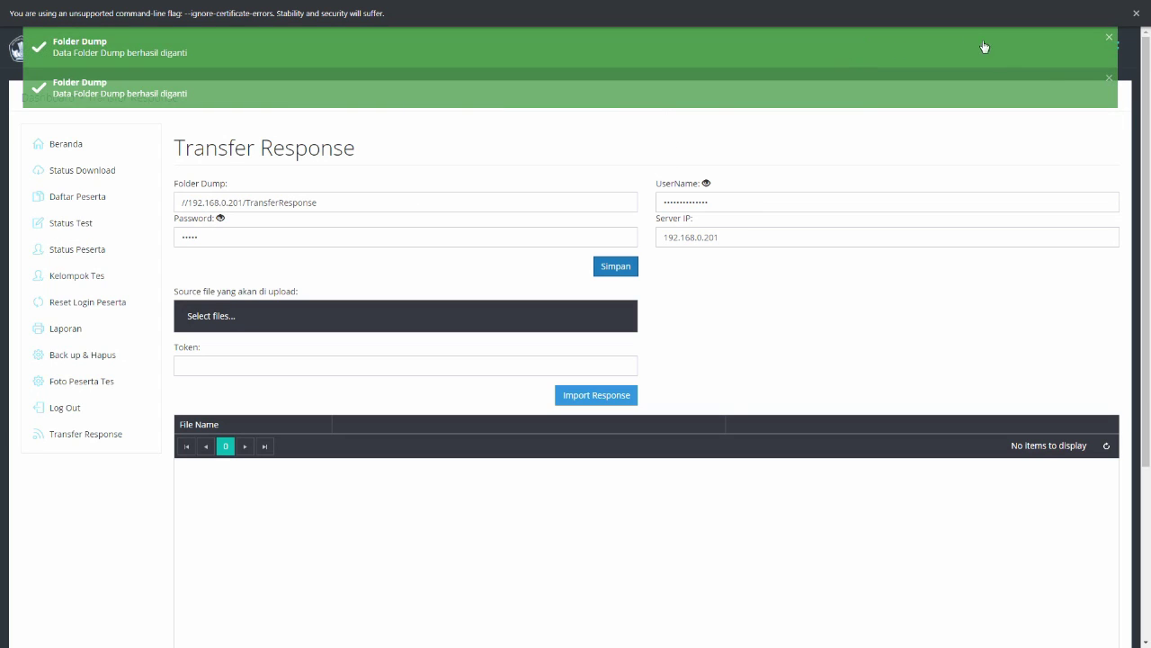
click(1111, 43)
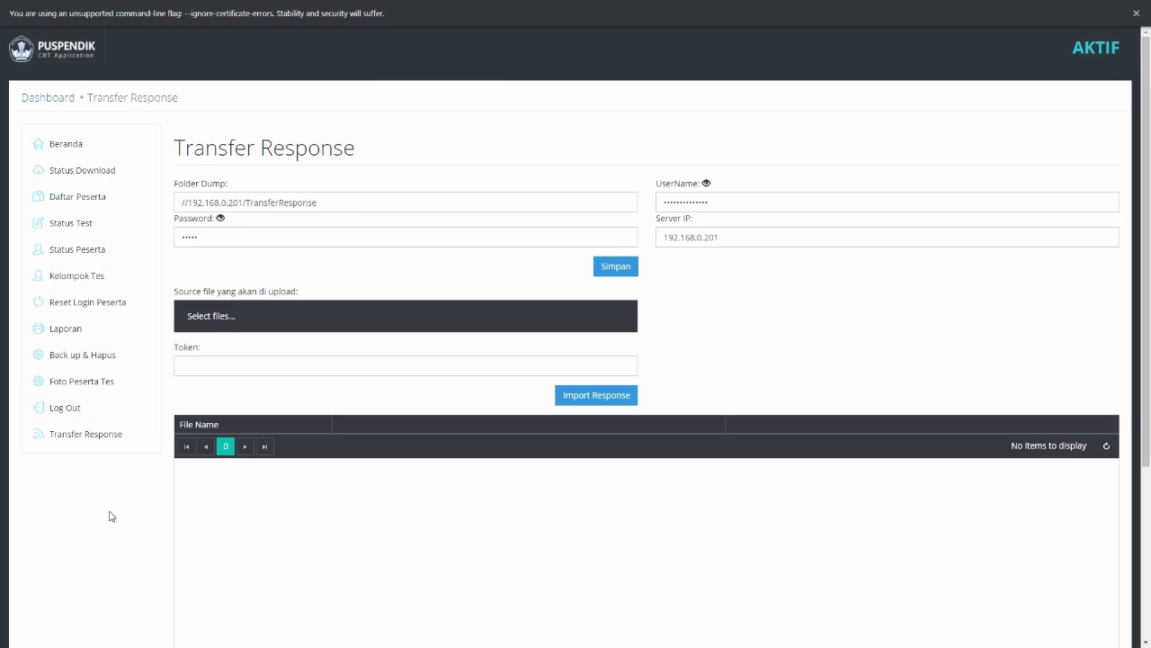
key(super)
Open the removable disk's TransferResponse folder and select the 31-byte TESME text file
click(55, 636)
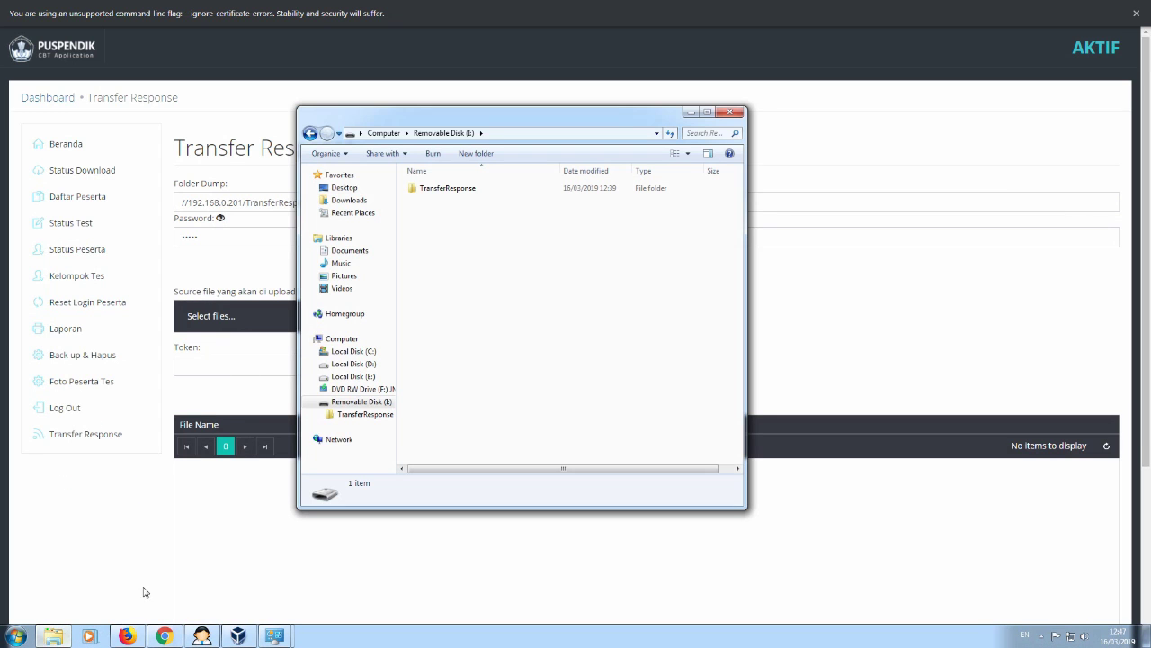
click(344, 414)
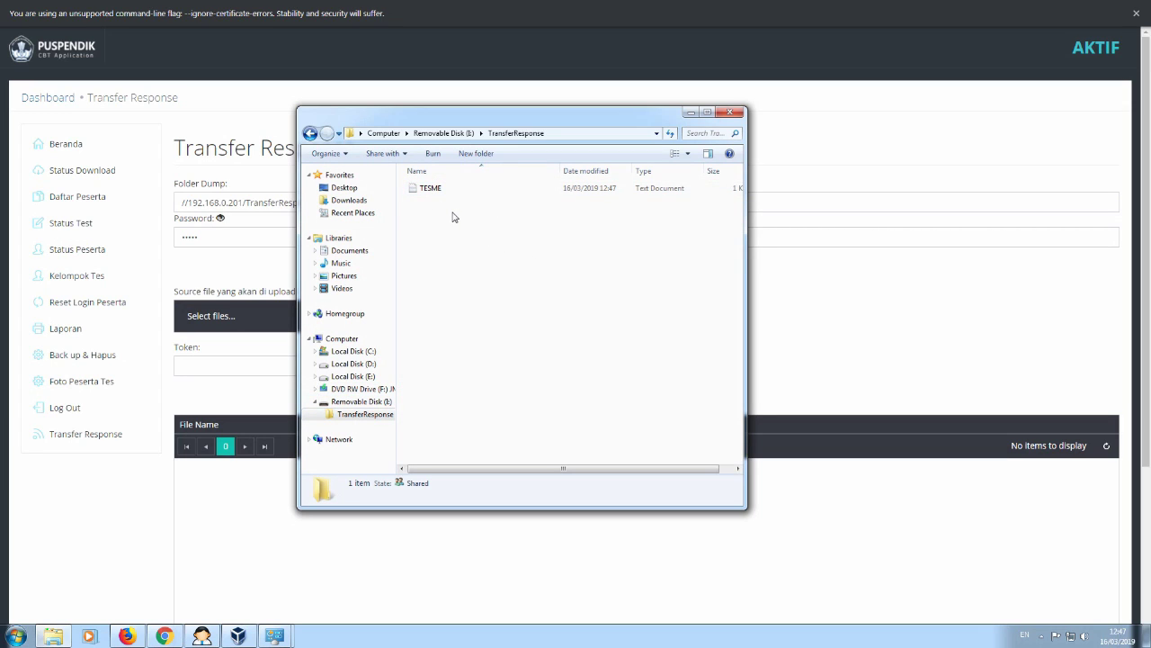
click(439, 194)
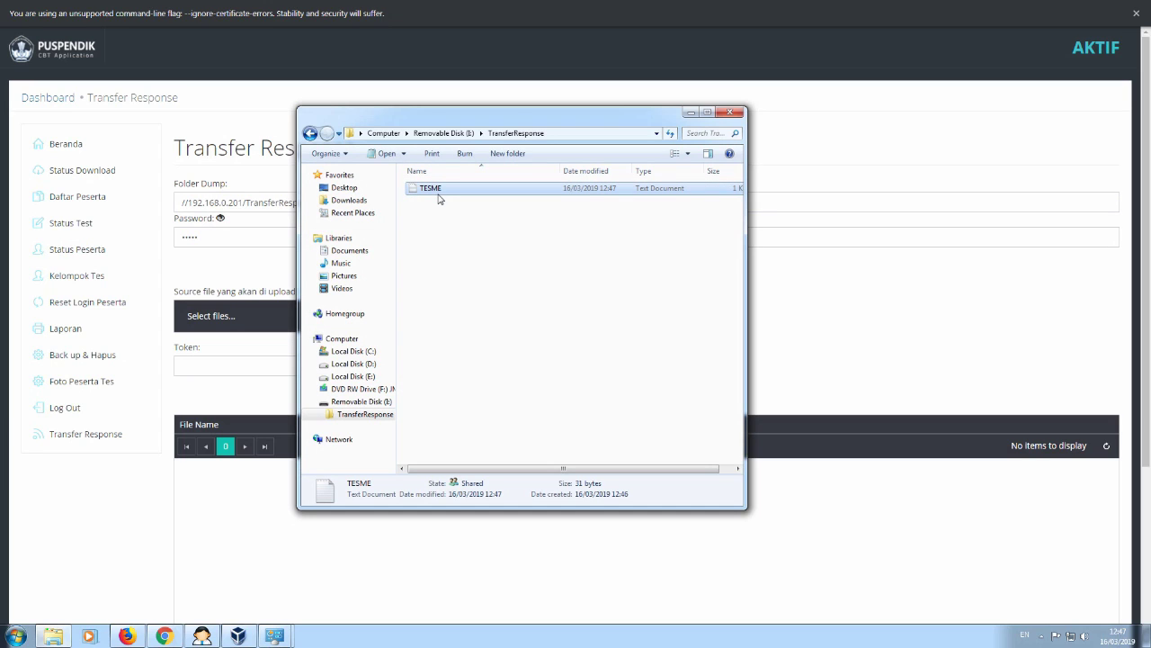